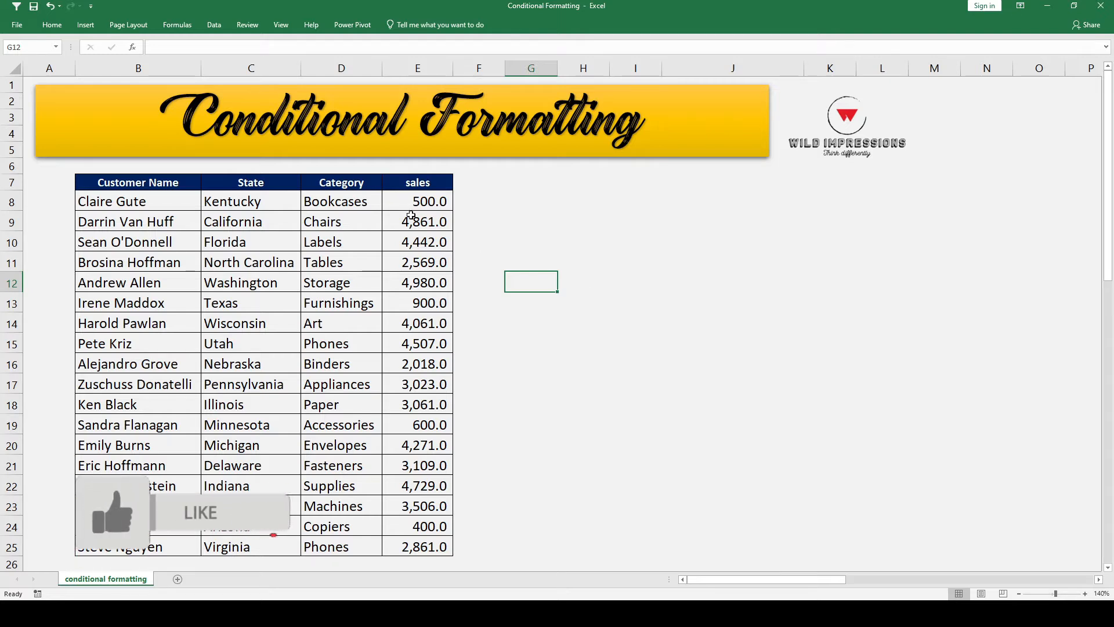
{"action": "left_click", "coordinate": [370, 188]}
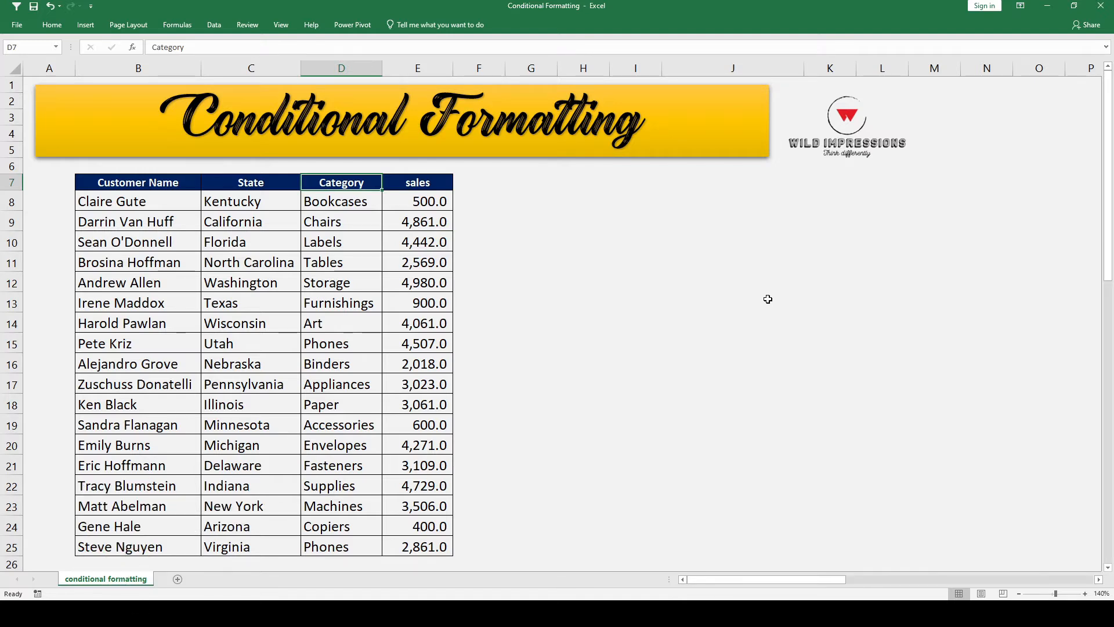
{"action": "left_click", "coordinate": [52, 25]}
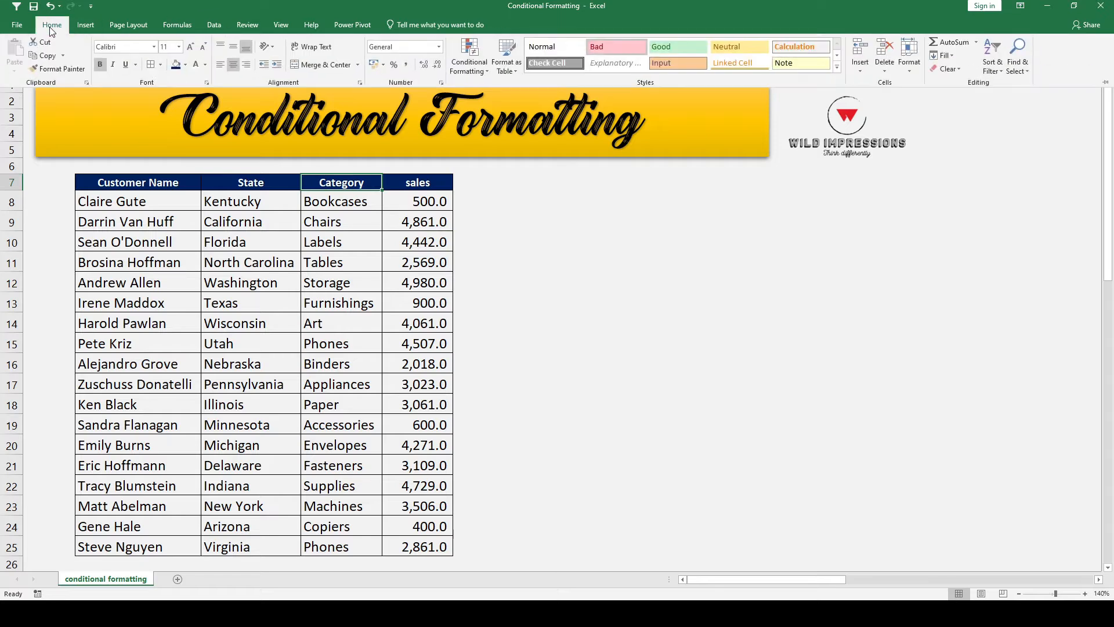
{"action": "left_click", "coordinate": [479, 71]}
{"action": "mouse_move", "coordinate": [491, 91]}
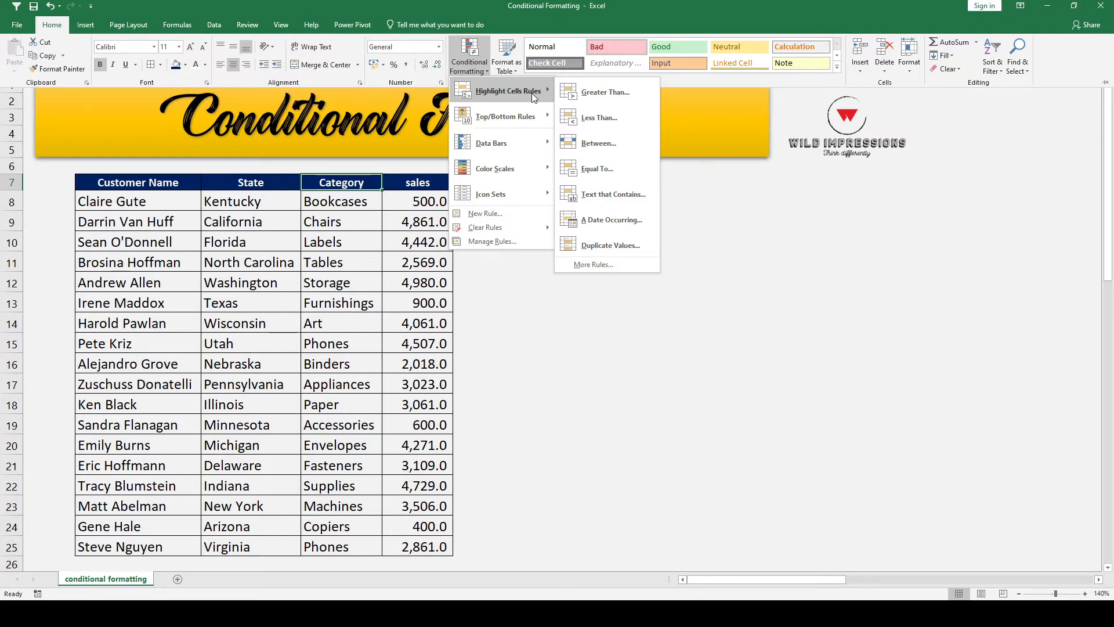
{"action": "left_click", "coordinate": [619, 341]}
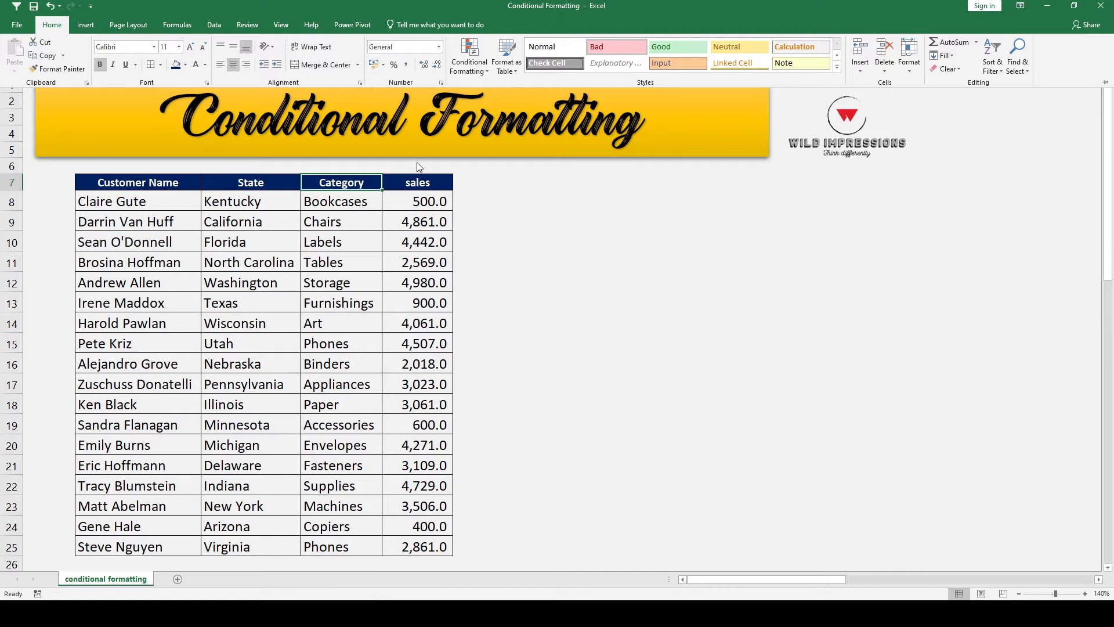
{"action": "left_click", "coordinate": [468, 59]}
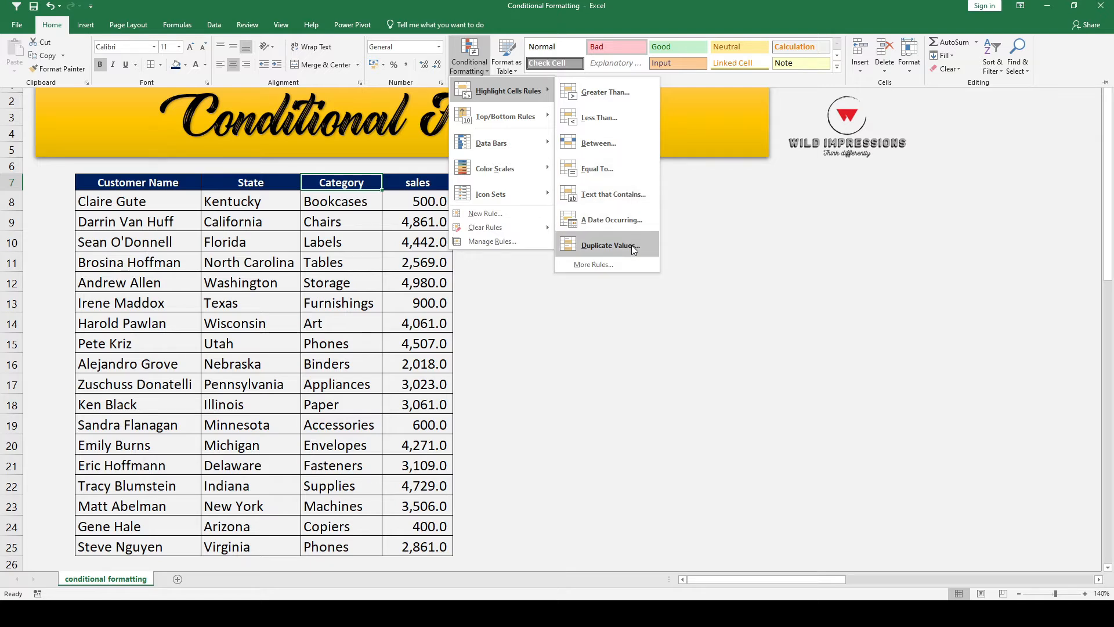
{"action": "left_click", "coordinate": [619, 309]}
Highlight sales values greater than 1000 in E8:E25 using Light Red Fill with Dark Red Text
{"action": "left_click", "coordinate": [419, 207]}
{"action": "left_click_drag", "start_coordinate": [419, 203], "coordinate": [413, 541]}
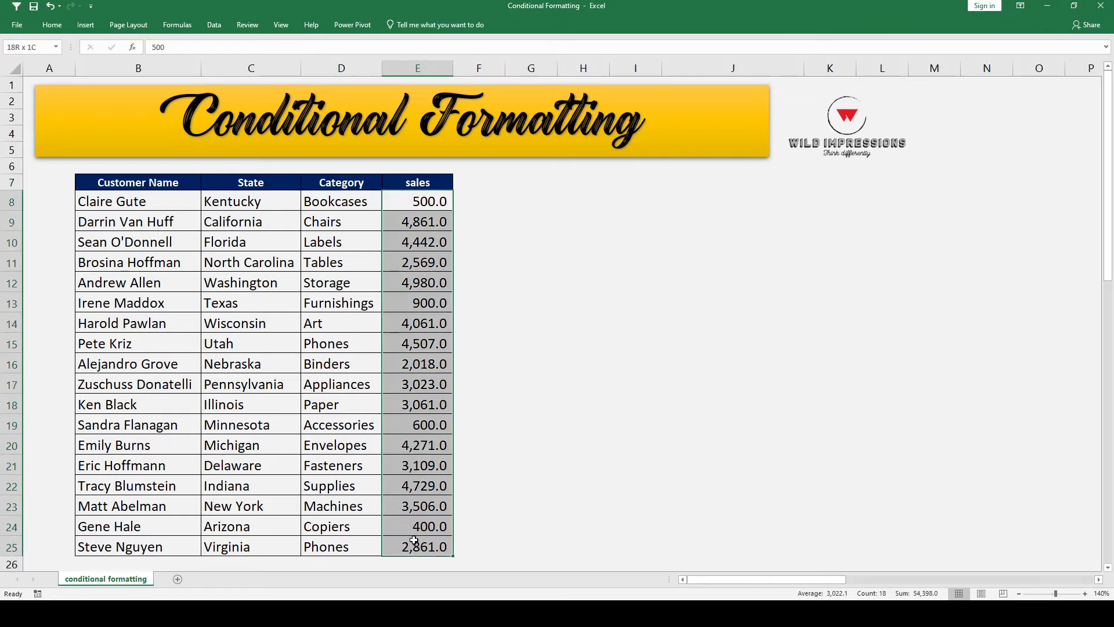
{"action": "left_click", "coordinate": [50, 25]}
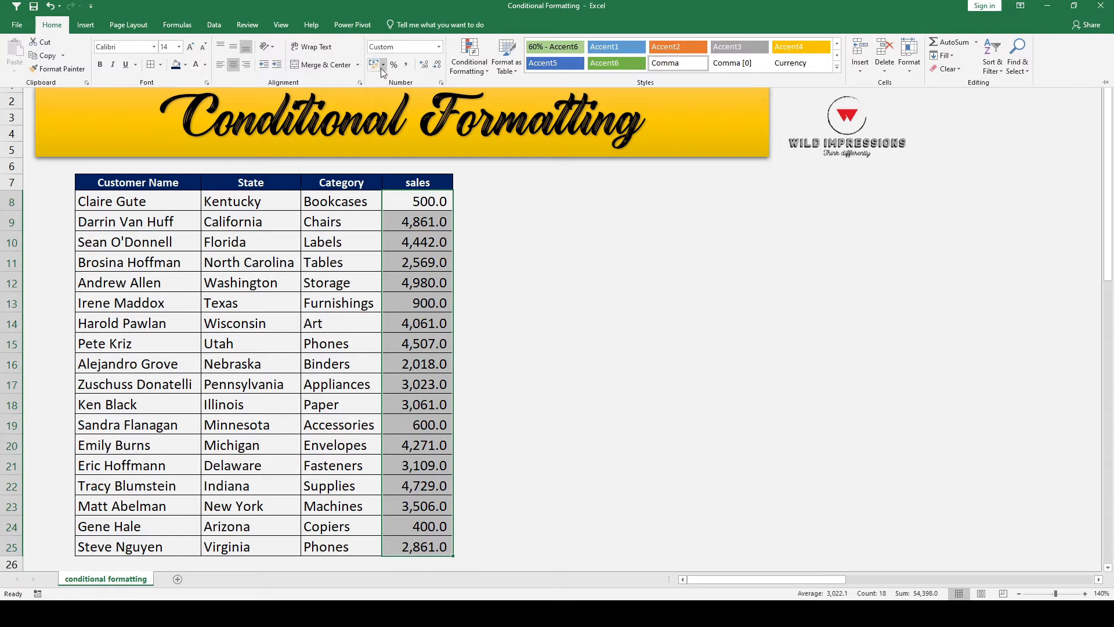
{"action": "left_click", "coordinate": [476, 74]}
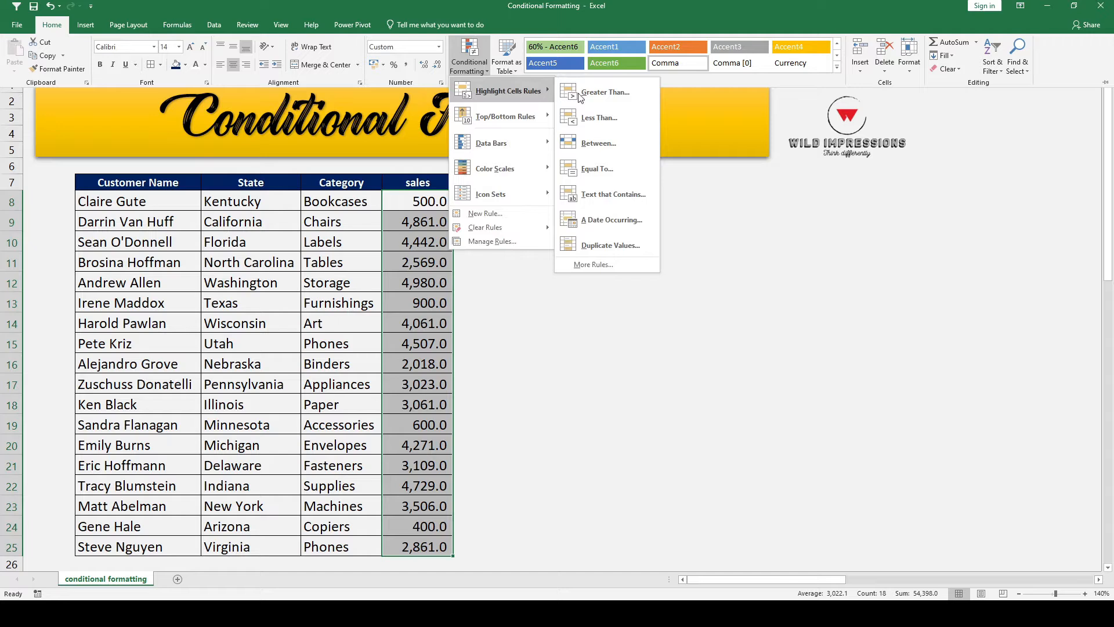
{"action": "left_click", "coordinate": [634, 94]}
{"action": "left_click_drag", "start_coordinate": [399, 157], "coordinate": [624, 255]}
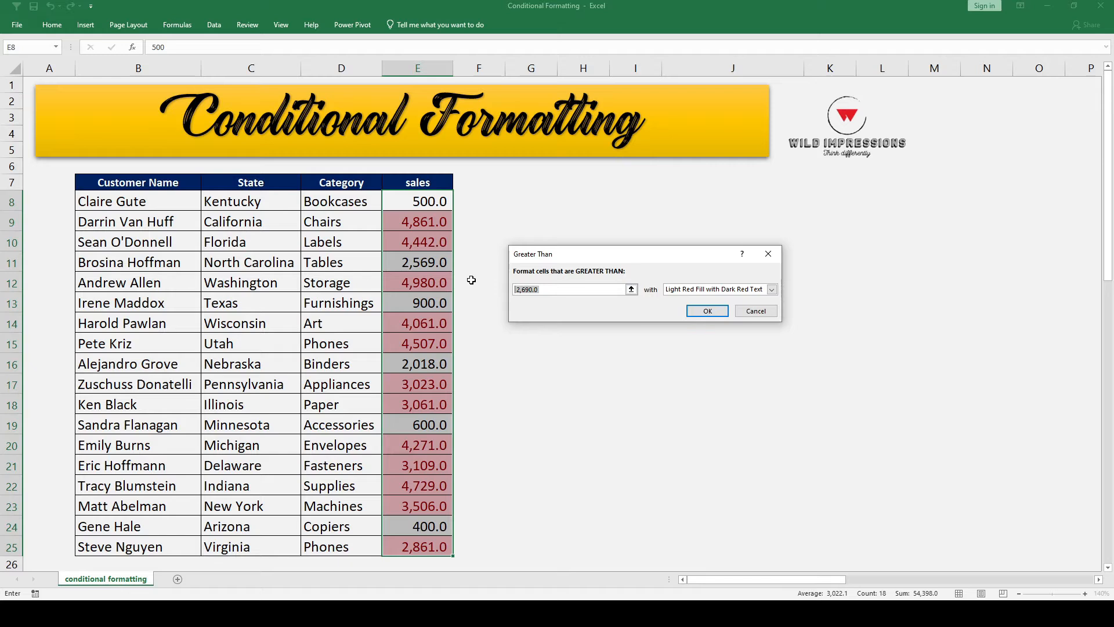
{"action": "type", "text": "100"}
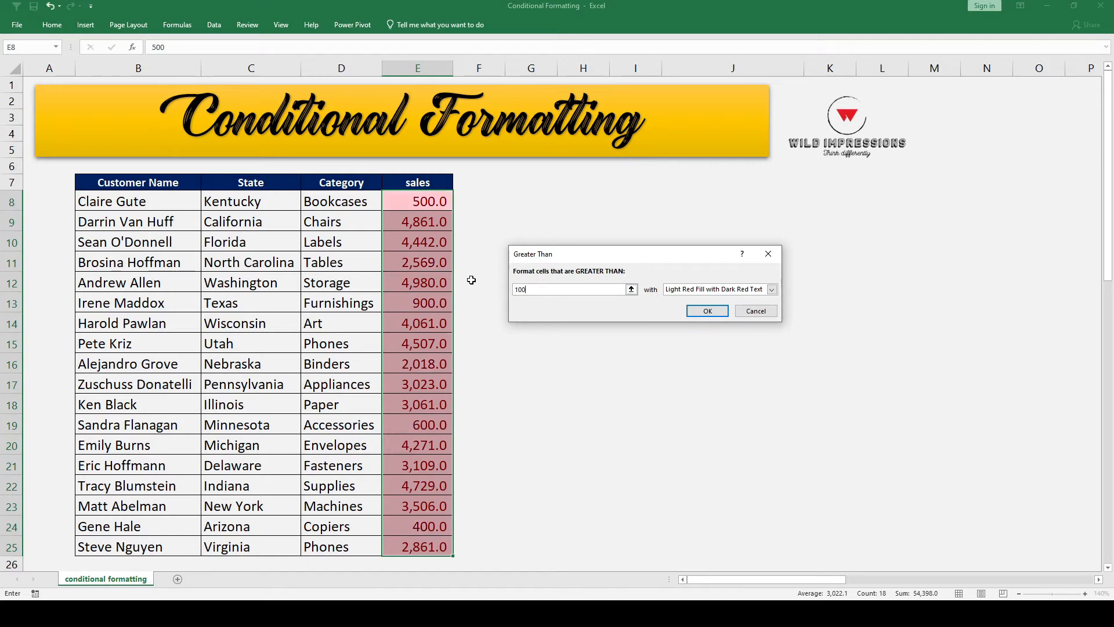
{"action": "type", "text": "0"}
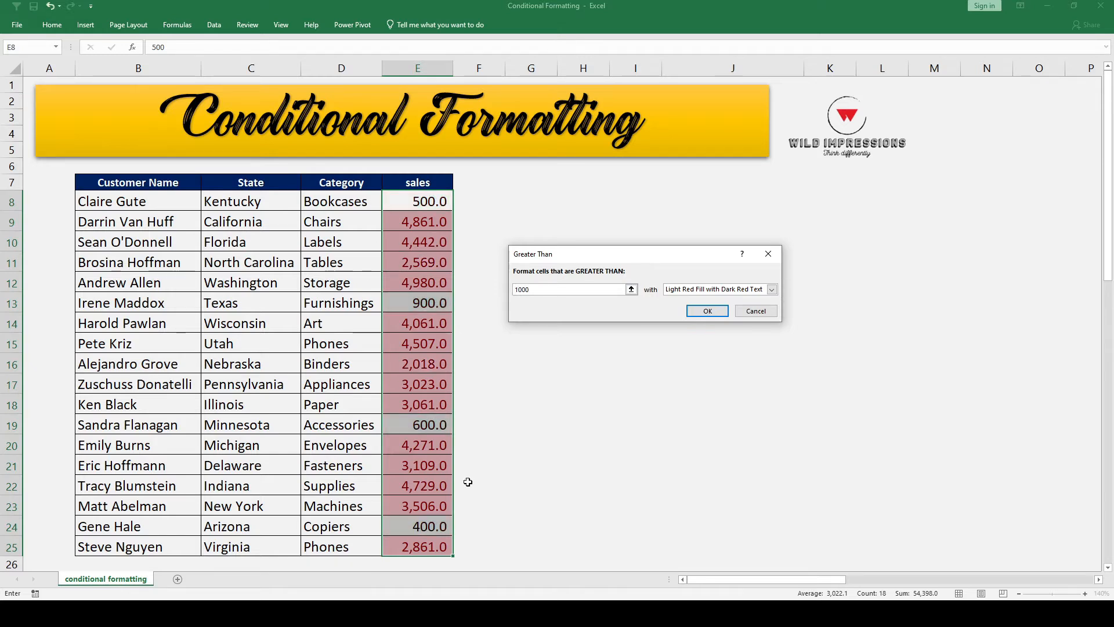
{"action": "left_click", "coordinate": [708, 312]}
{"action": "left_click", "coordinate": [622, 346]}
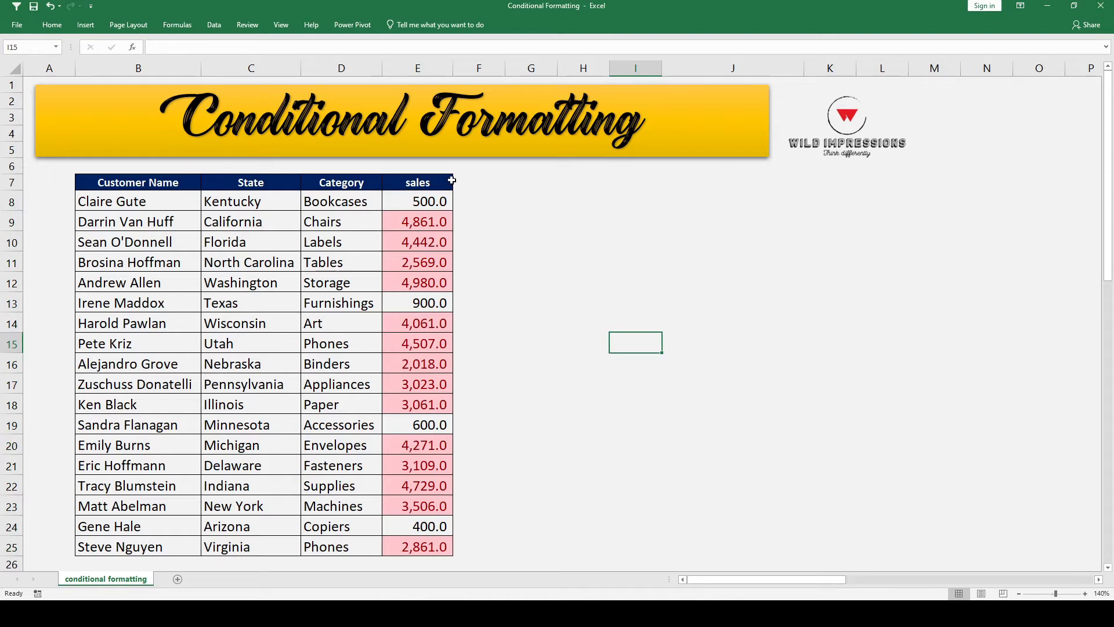
Try a sales value of 600 in cell E10, and undo it together with the greater-than highlighting rule
{"action": "left_click", "coordinate": [433, 244]}
{"action": "type", "text": "600"}
{"action": "key", "text": "Return"}
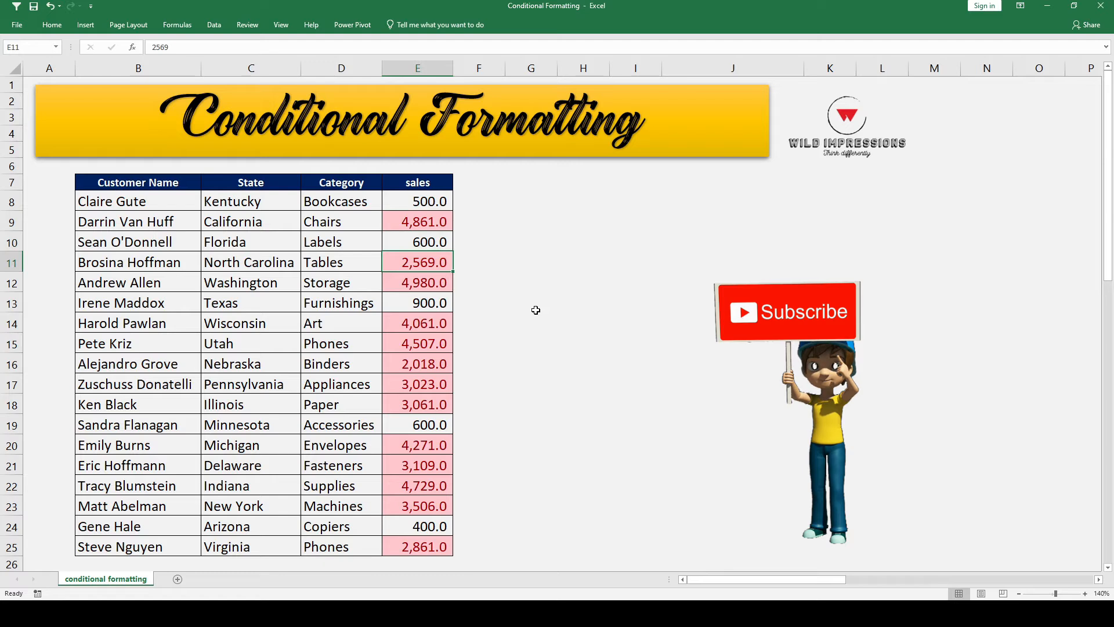
{"action": "key", "text": "ctrl+z"}
{"action": "key", "text": "ctrl+z"}
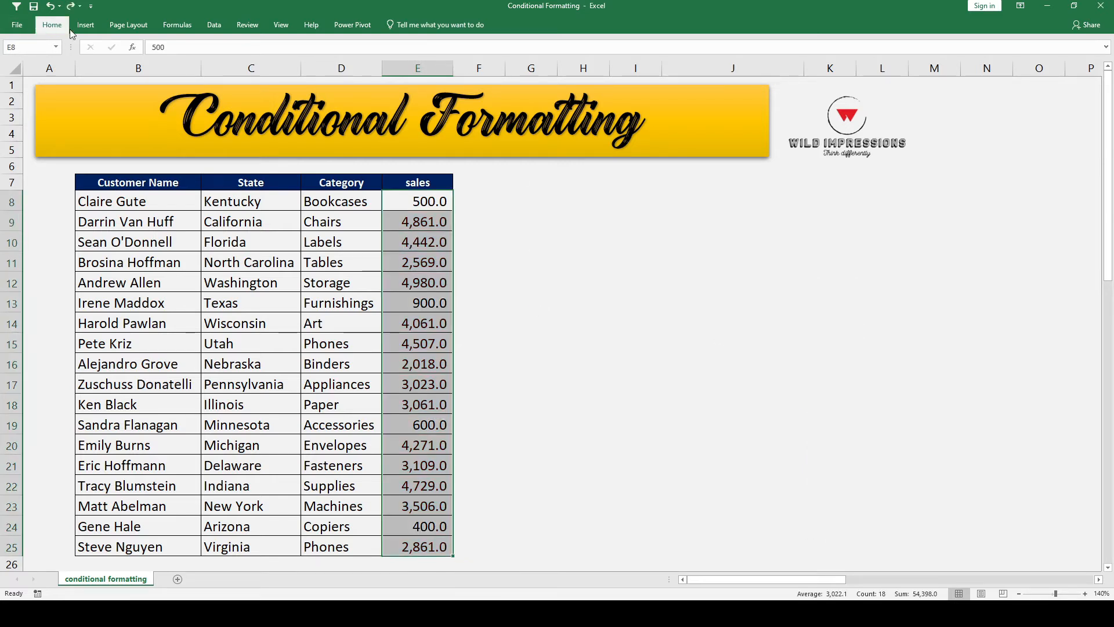
Set up a Less Than rule for the sales values with threshold 1000 and Yellow Fill with Dark Yellow Text
{"action": "left_click", "coordinate": [52, 24]}
{"action": "left_click", "coordinate": [467, 64]}
{"action": "mouse_move", "coordinate": [506, 89]}
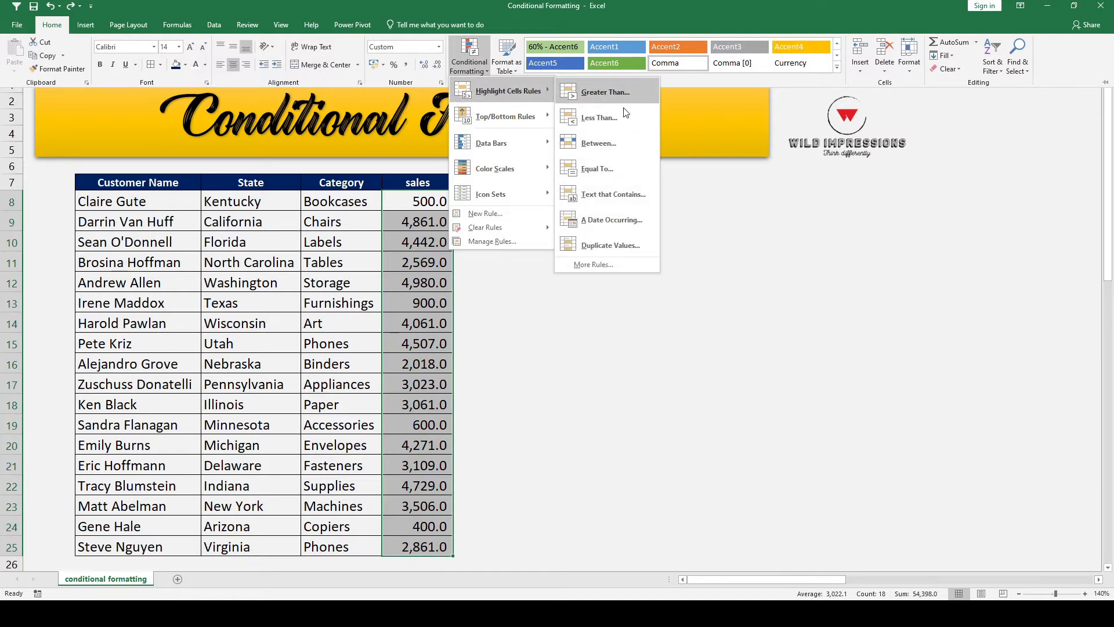
{"action": "left_click", "coordinate": [600, 117]}
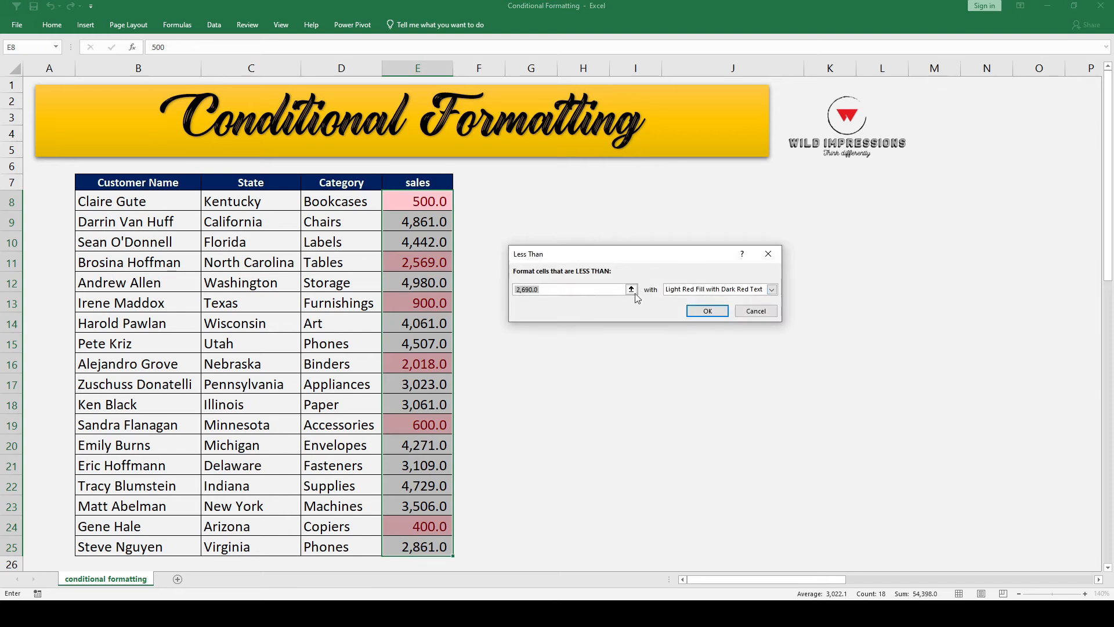
{"action": "type", "text": "1000"}
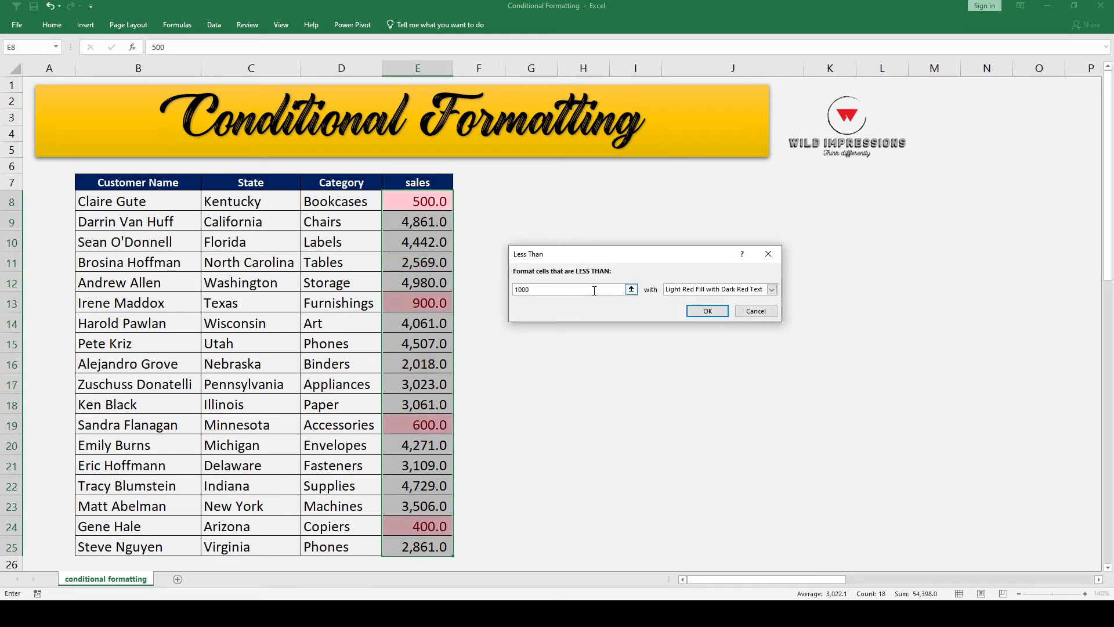
{"action": "left_click", "coordinate": [772, 290]}
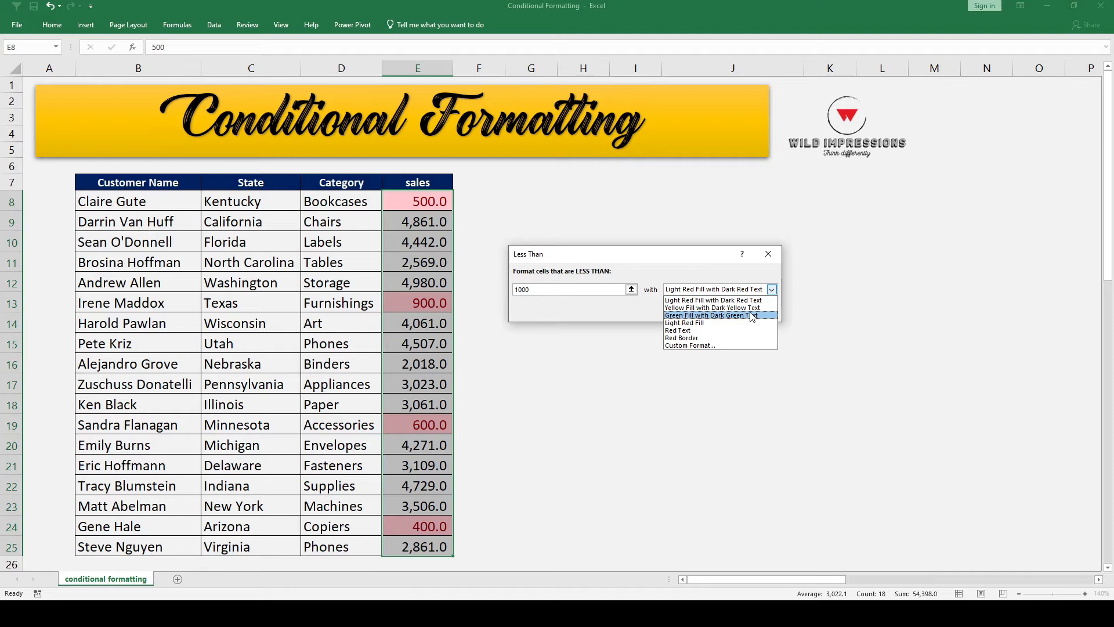
{"action": "left_click", "coordinate": [732, 307]}
Give the less-than rule a custom format with dark blue fill and white font, and apply it to the sales values
{"action": "left_click", "coordinate": [772, 290]}
{"action": "left_click", "coordinate": [719, 346]}
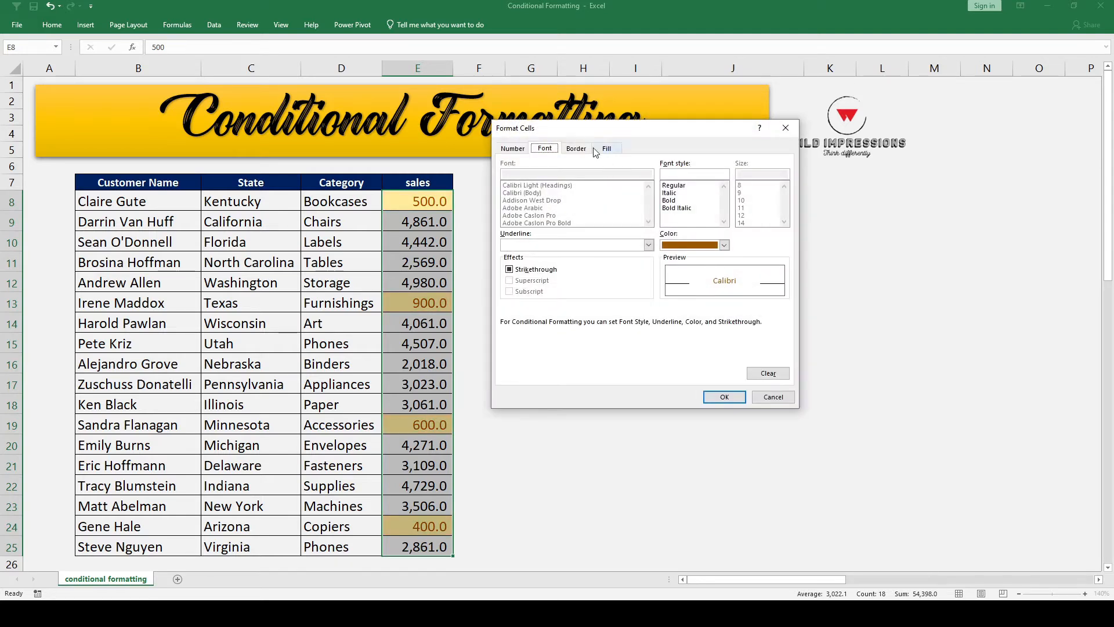
{"action": "left_click", "coordinate": [619, 151]}
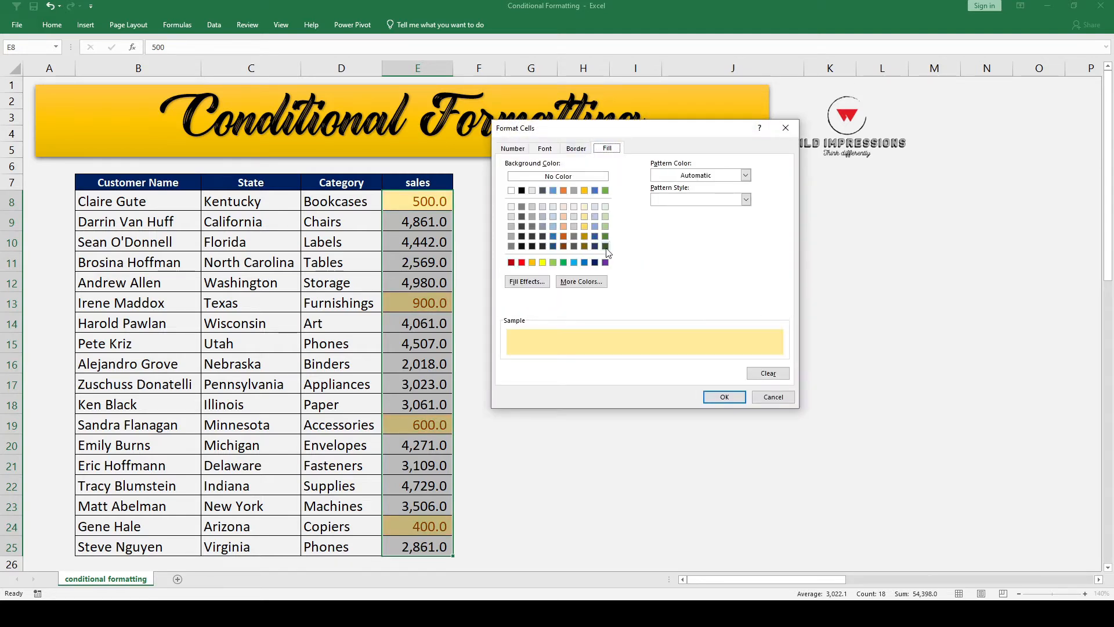
{"action": "left_click", "coordinate": [595, 263]}
{"action": "left_click", "coordinate": [546, 150]}
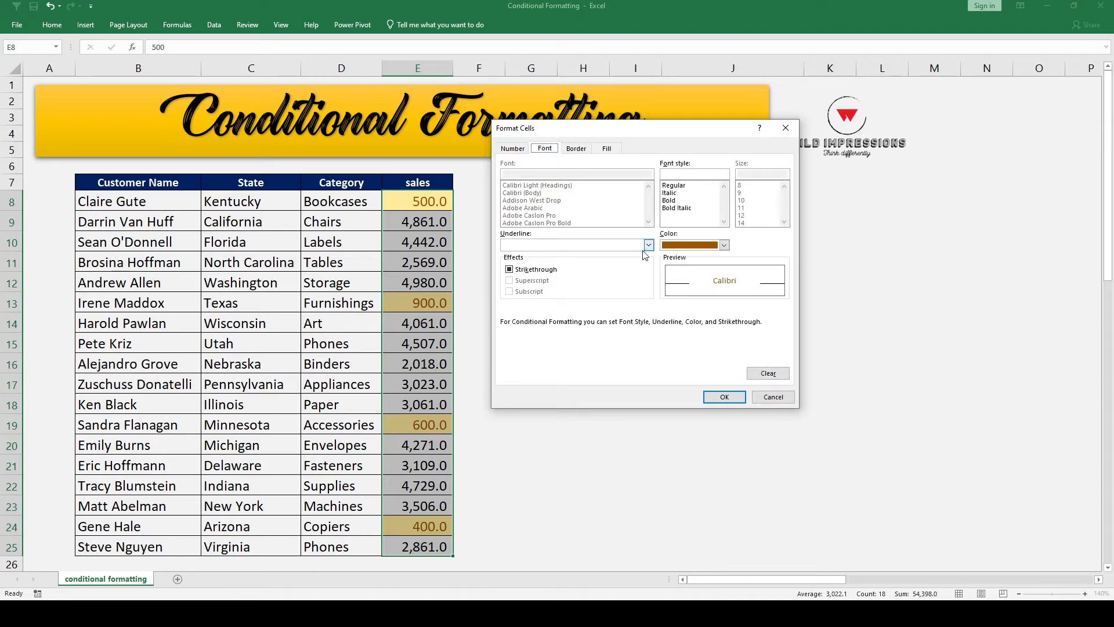
{"action": "left_click", "coordinate": [723, 245]}
{"action": "left_click", "coordinate": [667, 286]}
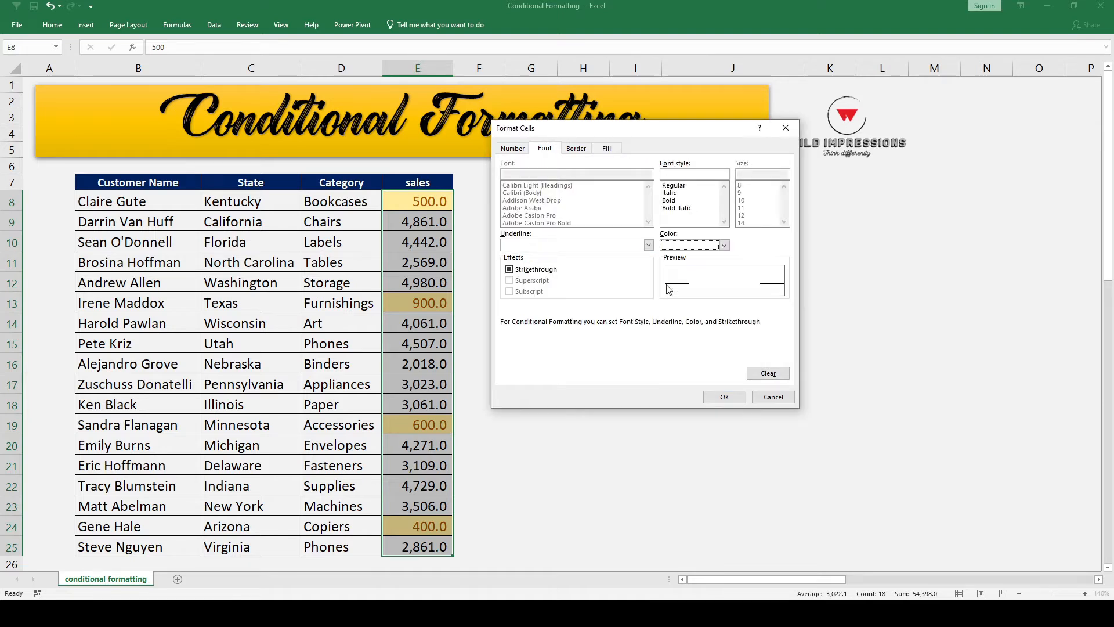
{"action": "left_click", "coordinate": [733, 400]}
{"action": "left_click", "coordinate": [701, 308]}
{"action": "left_click", "coordinate": [722, 356]}
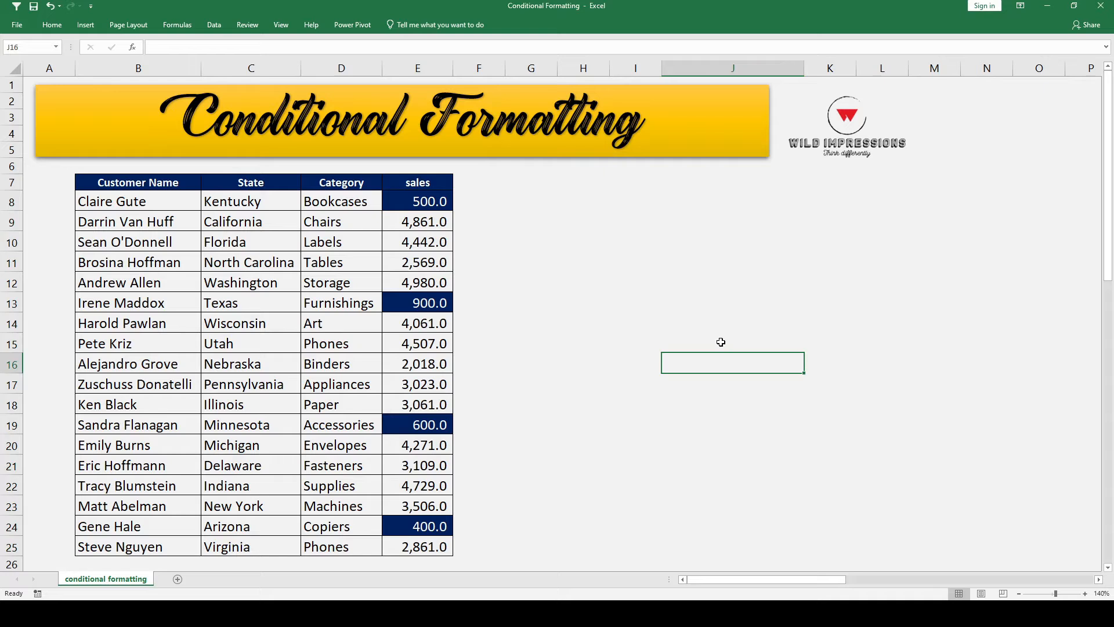
Undo the less-than rule and the preceding decimal-format change in the sales column
{"action": "key", "text": "ctrl+z"}
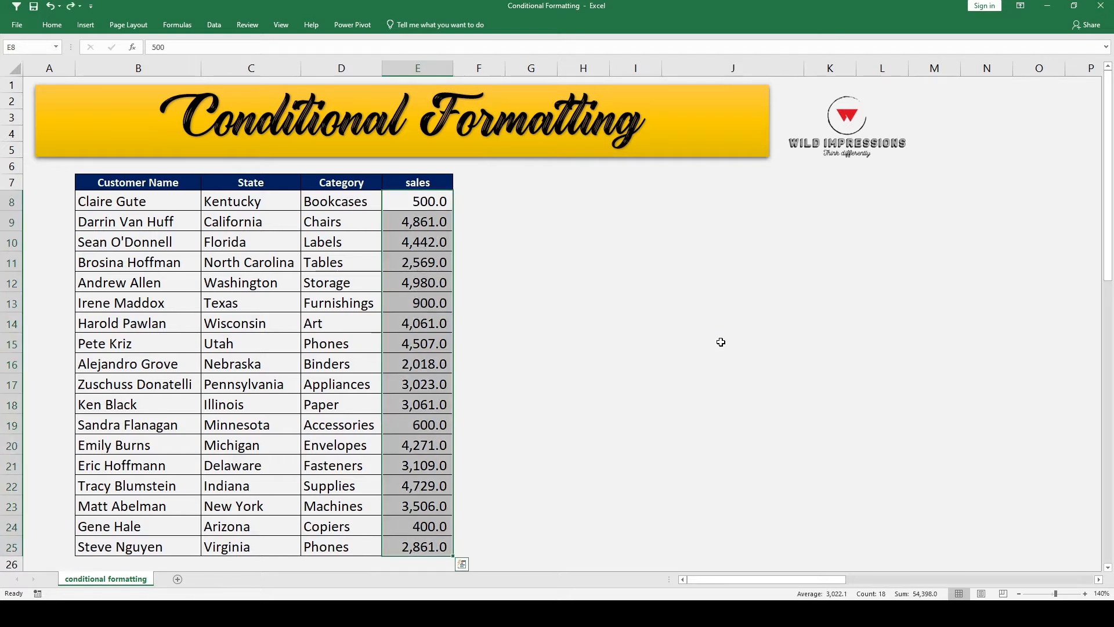
{"action": "key", "text": "ctrl+z"}
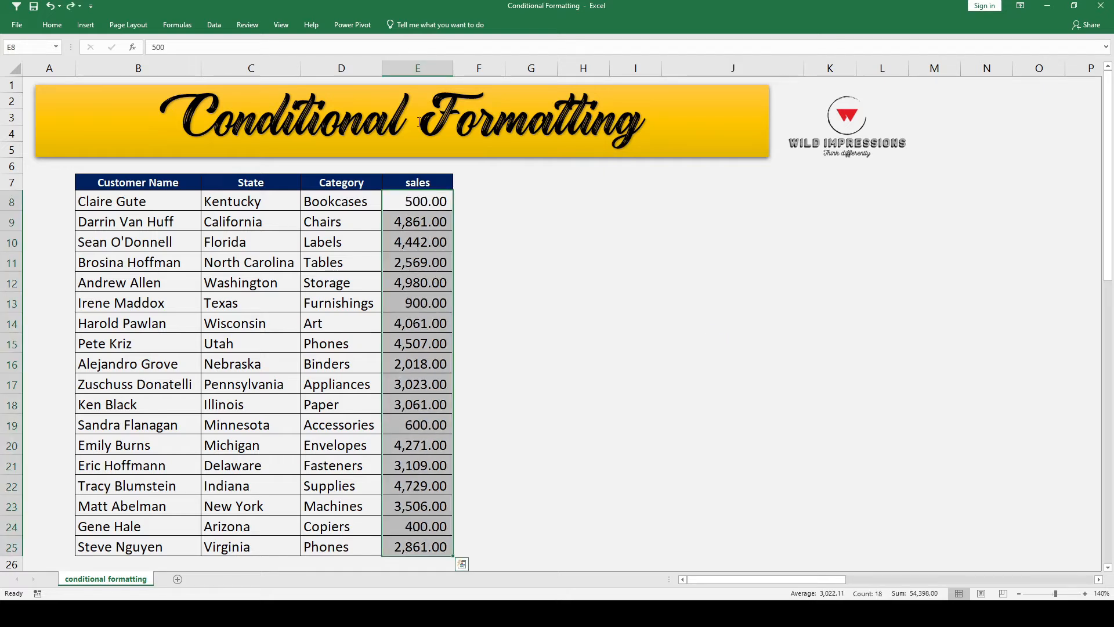
Preview an Equal To rule for sales values of 900 with Light Red Fill with Dark Red Text, and cancel it
{"action": "left_click", "coordinate": [62, 27]}
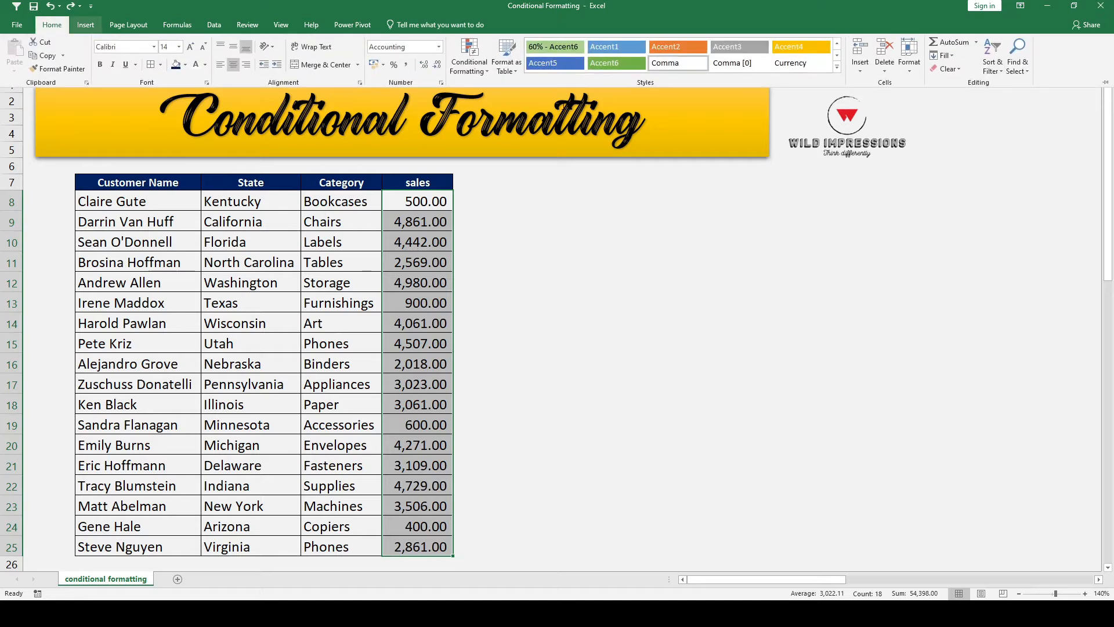
{"action": "left_click", "coordinate": [470, 65]}
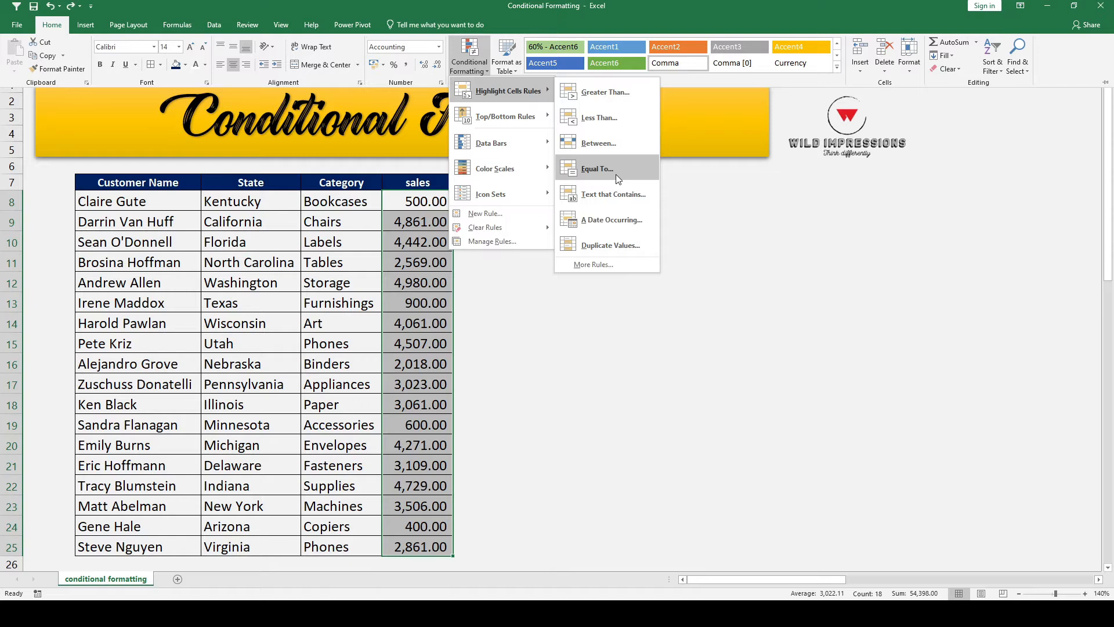
{"action": "left_click", "coordinate": [598, 169]}
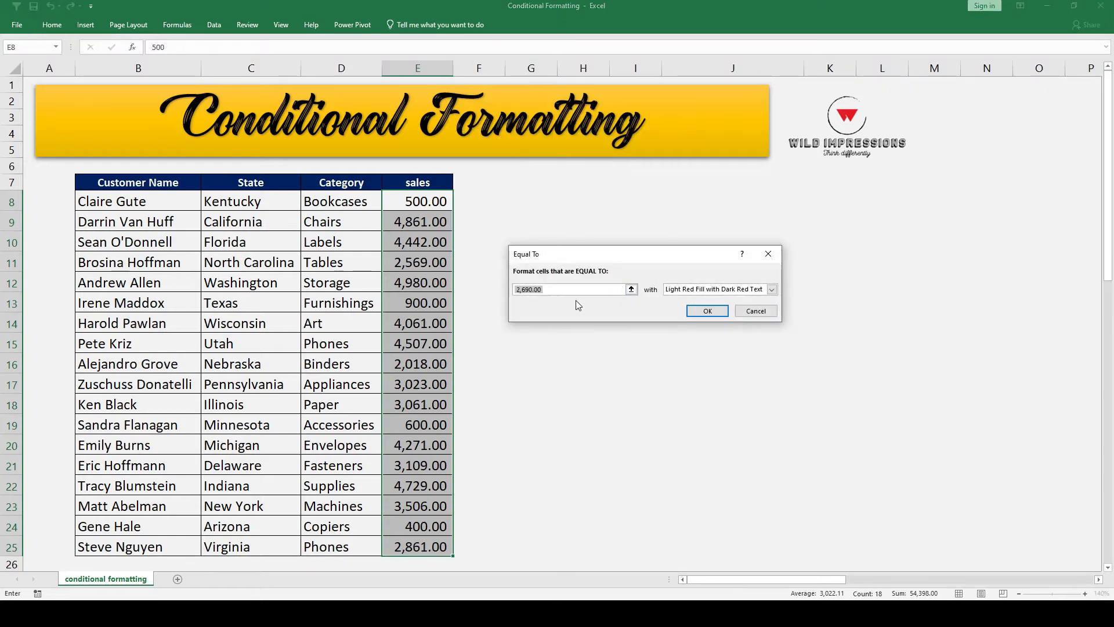
{"action": "type", "text": "900"}
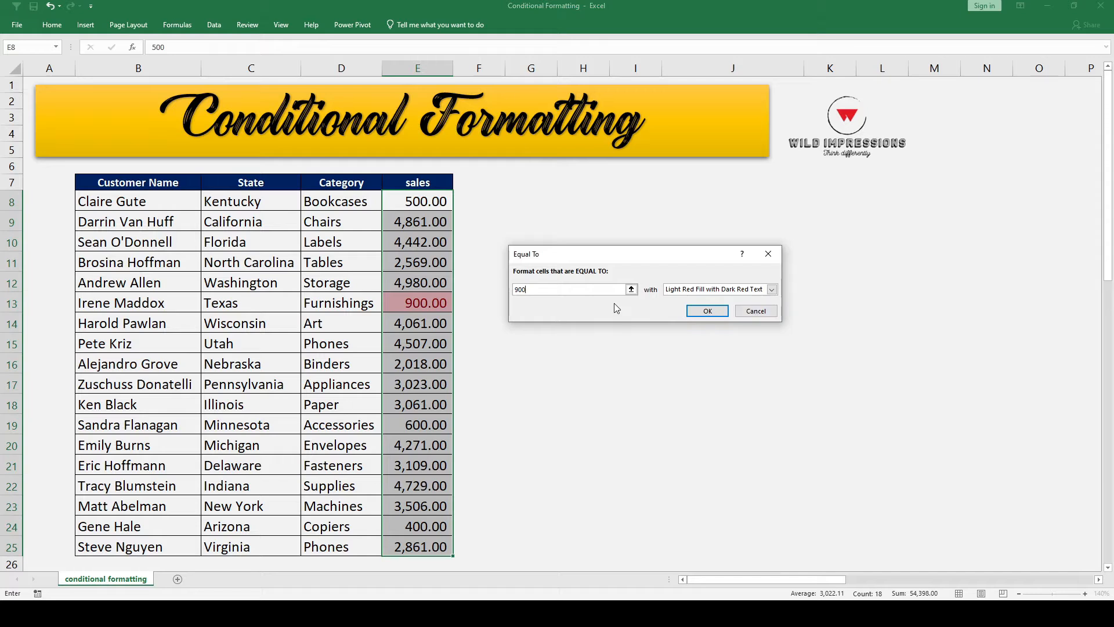
{"action": "left_click", "coordinate": [755, 311]}
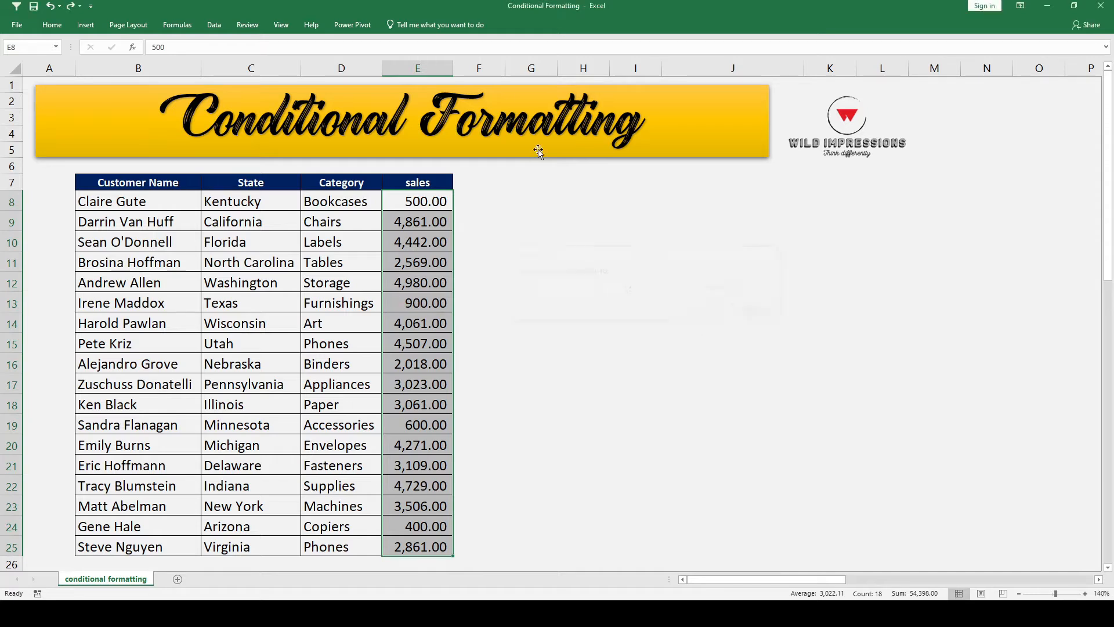
{"action": "left_click", "coordinate": [42, 26]}
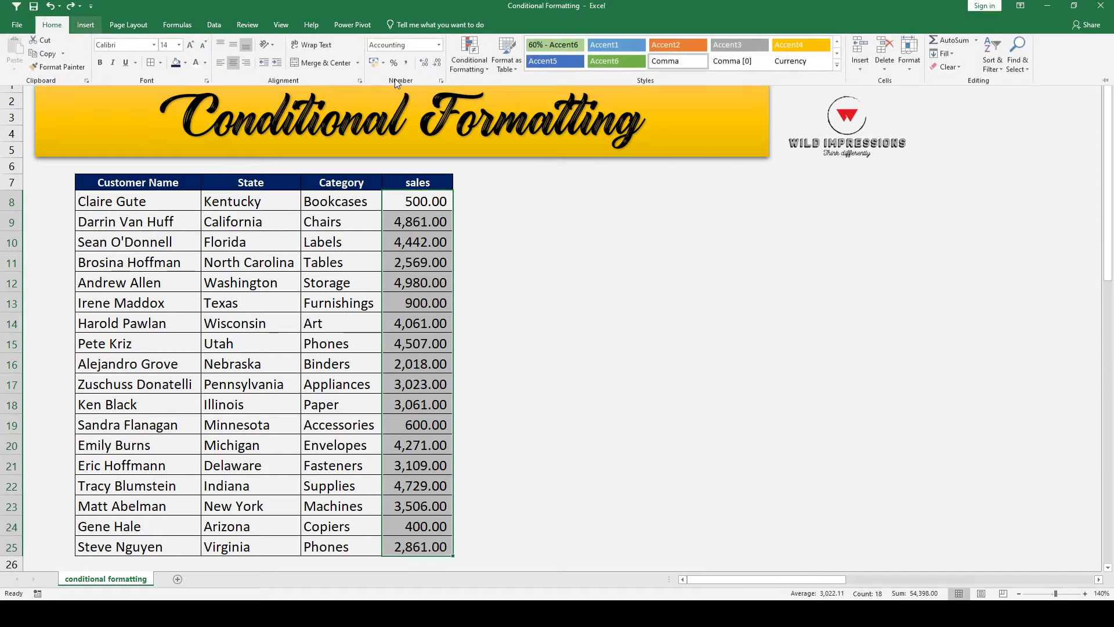
{"action": "left_click", "coordinate": [467, 63]}
{"action": "mouse_move", "coordinate": [506, 95]}
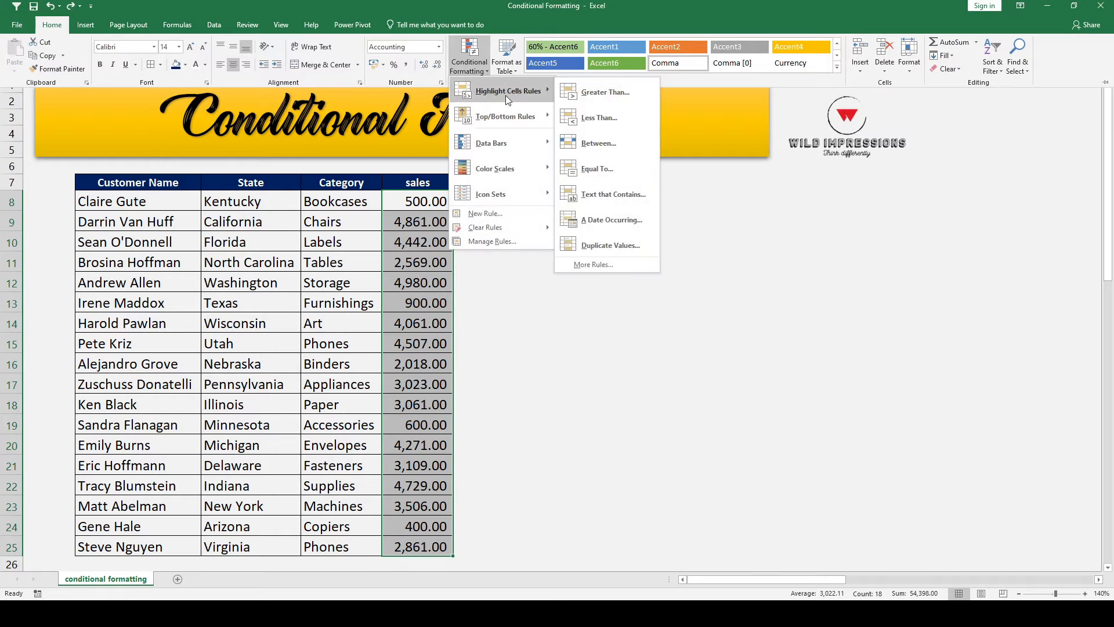
{"action": "left_click", "coordinate": [780, 413]}
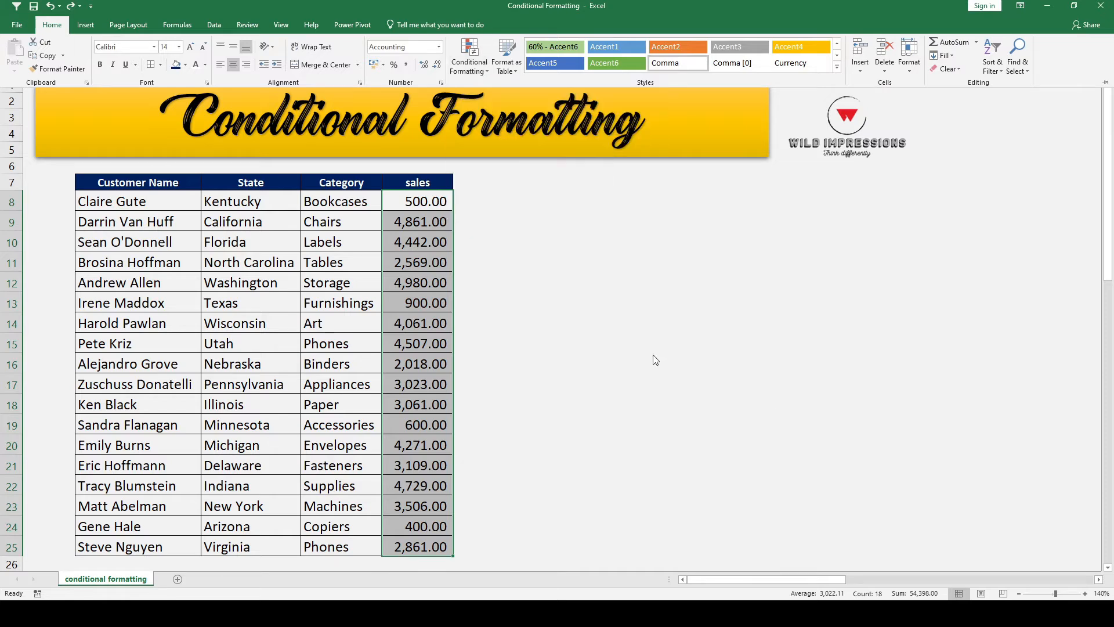
Set up a Text That Contains rule for the State column, header included, with the text x and Light Red Fill with Dark Red Text
{"action": "left_click", "coordinate": [271, 180]}
{"action": "left_click_drag", "start_coordinate": [271, 185], "coordinate": [244, 548]}
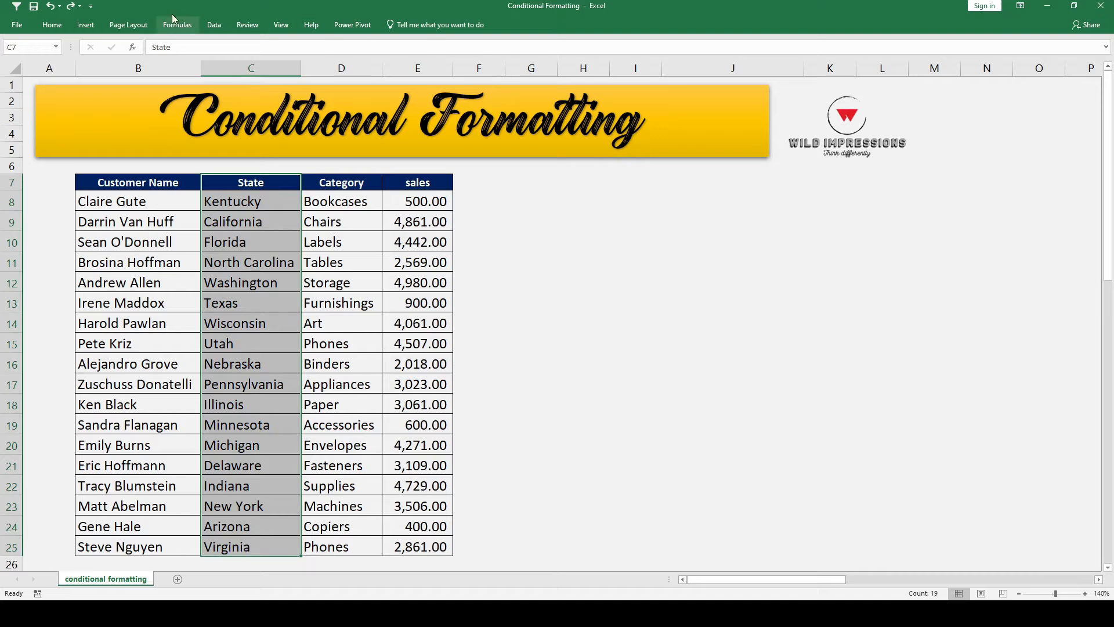
{"action": "left_click", "coordinate": [63, 25]}
{"action": "left_click", "coordinate": [469, 61]}
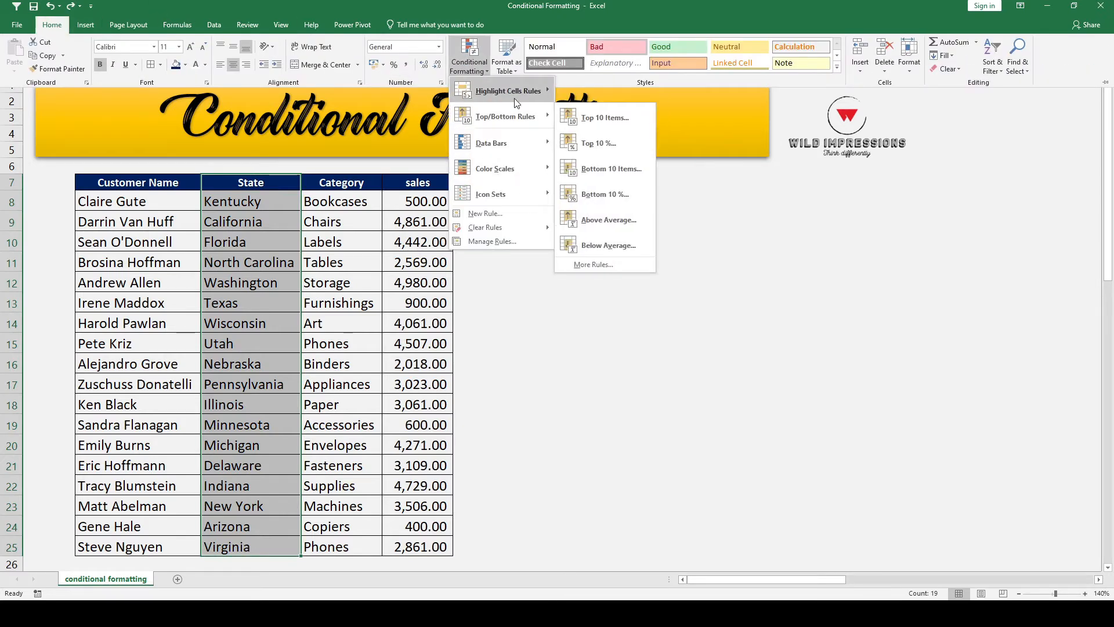
{"action": "mouse_move", "coordinate": [508, 91]}
{"action": "left_click", "coordinate": [601, 201]}
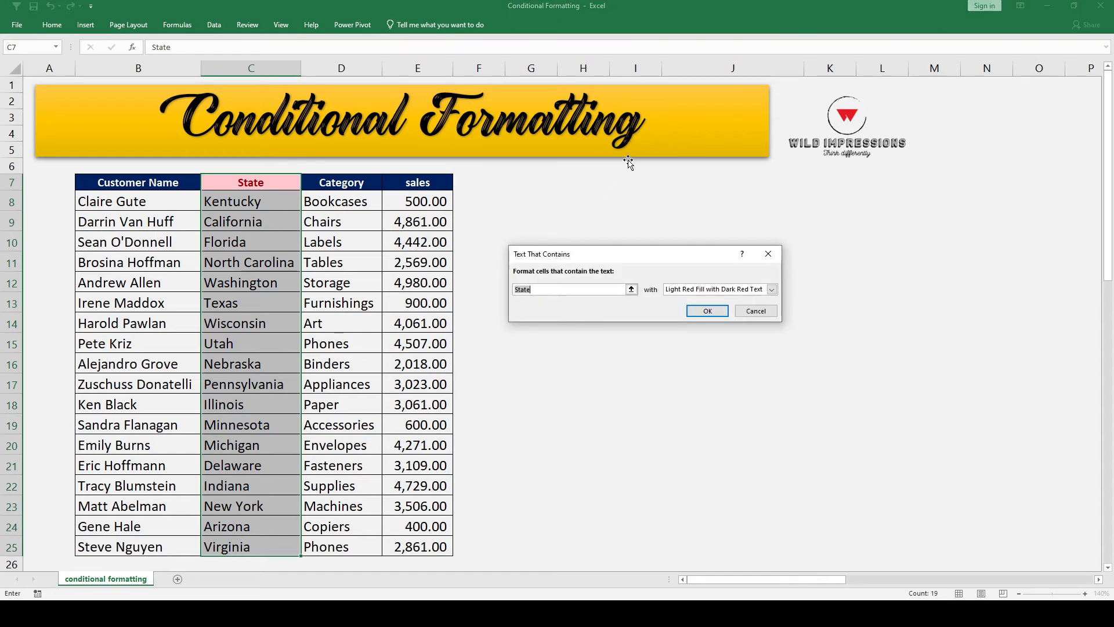
{"action": "type", "text": "x"}
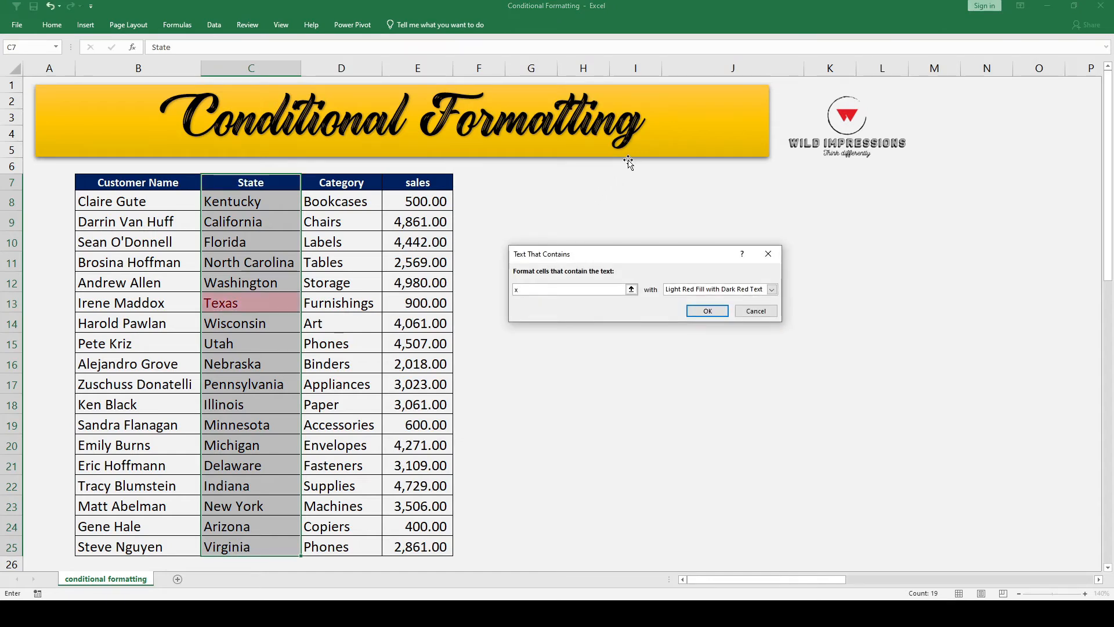
Preview the State column's text rule with aa, e and f as the search text, and cancel it
{"action": "key", "text": "BackSpace"}
{"action": "type", "text": "aa"}
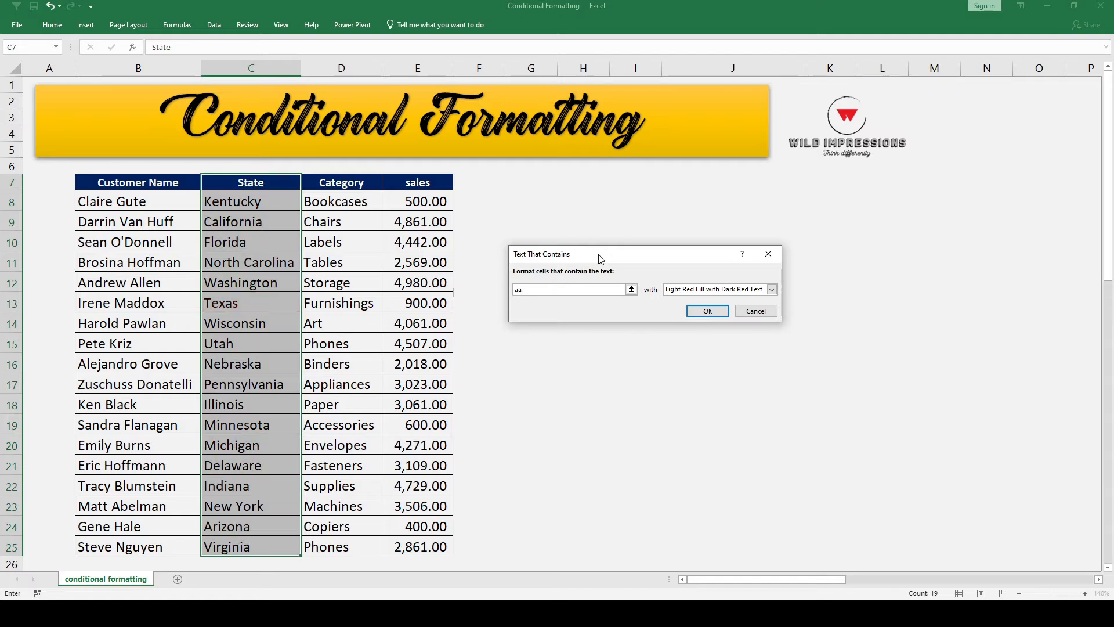
{"action": "key", "text": "BackSpace"}
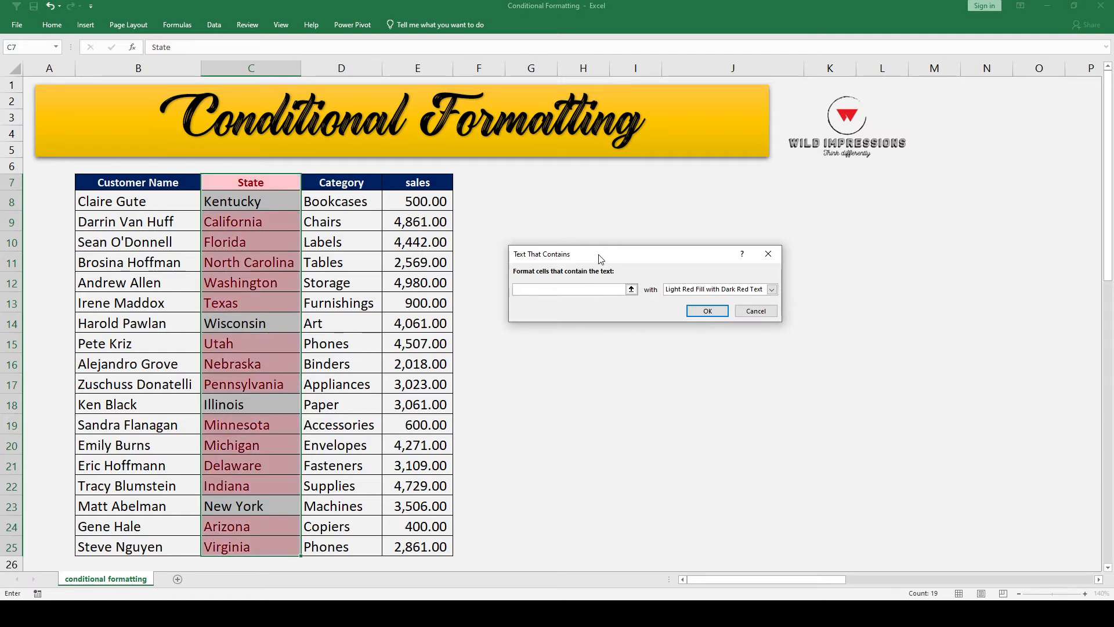
{"action": "type", "text": "e"}
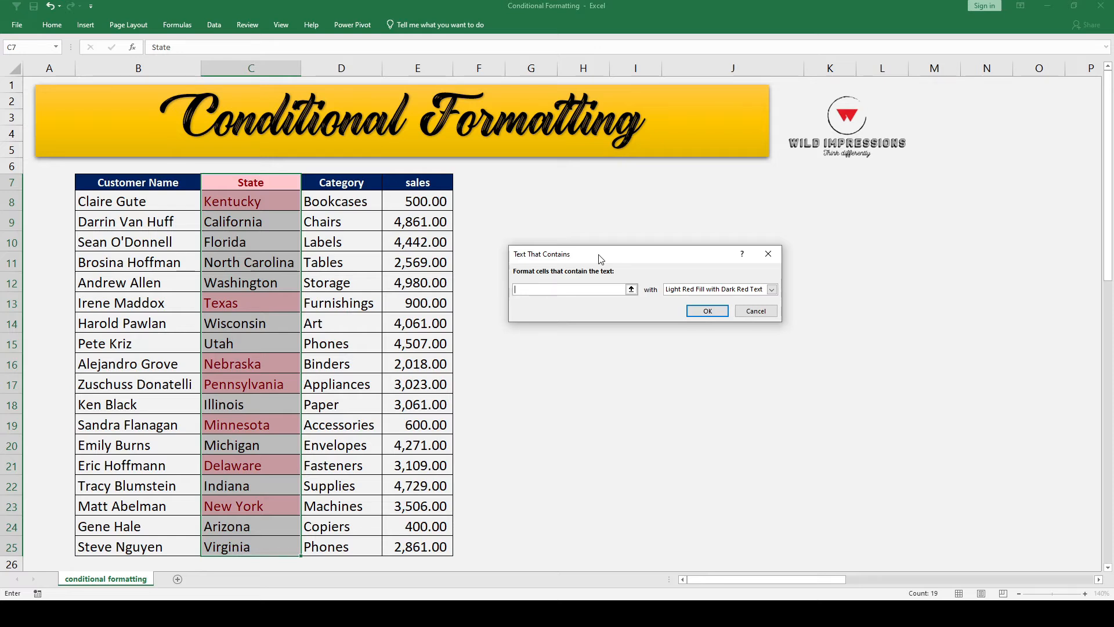
{"action": "type", "text": "f"}
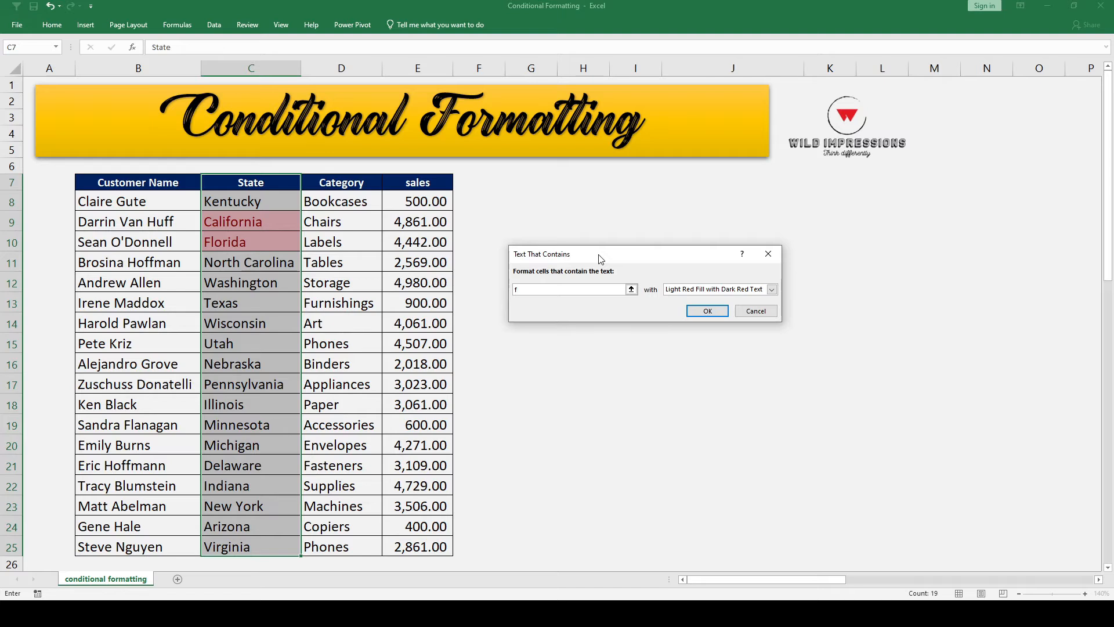
{"action": "left_click", "coordinate": [755, 311]}
Preview a Text That Contains rule for chai on the Category values with Light Red Fill with Dark Red Text, and cancel it
{"action": "left_click_drag", "start_coordinate": [337, 201], "coordinate": [369, 219]}
{"action": "scroll", "coordinate": [369, 219], "scroll_direction": "up", "scroll_amount": 6}
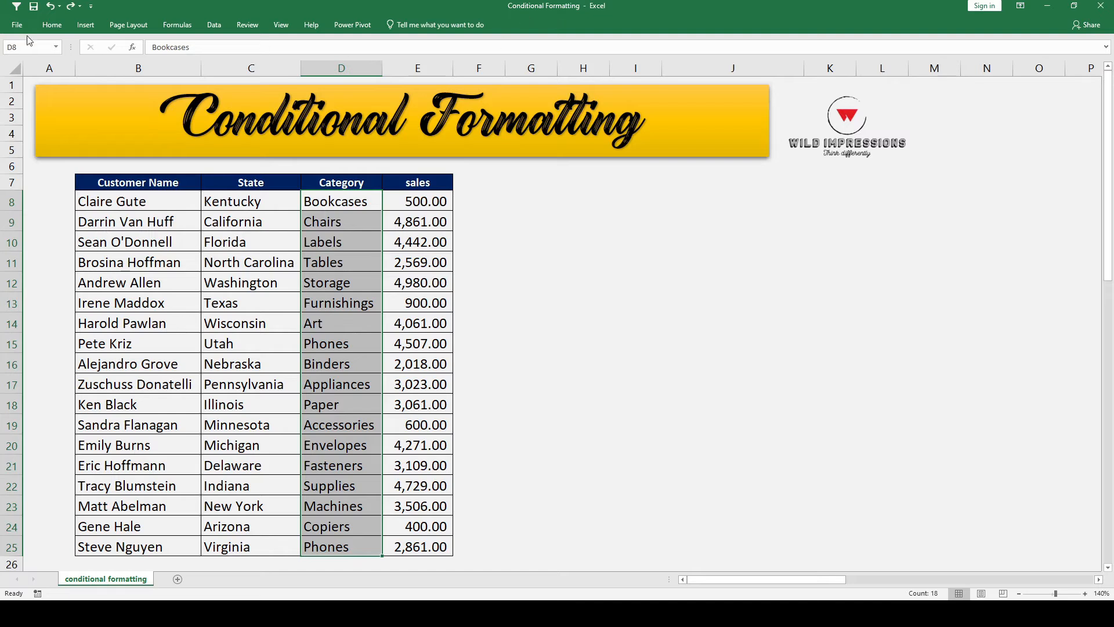
{"action": "left_click", "coordinate": [53, 25]}
{"action": "left_click", "coordinate": [464, 64]}
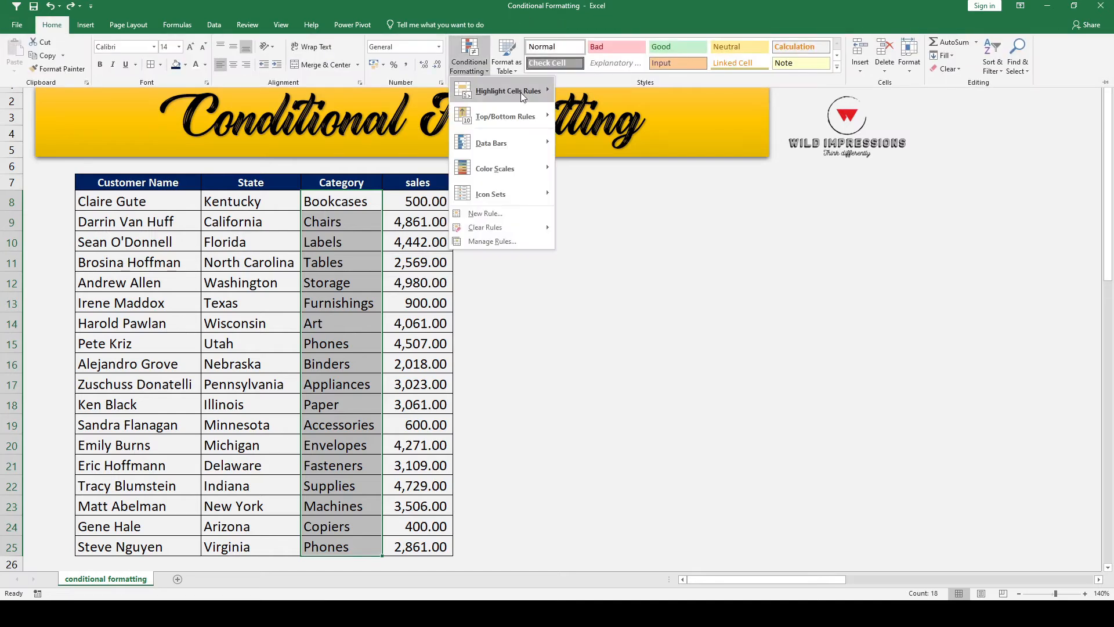
{"action": "mouse_move", "coordinate": [520, 95]}
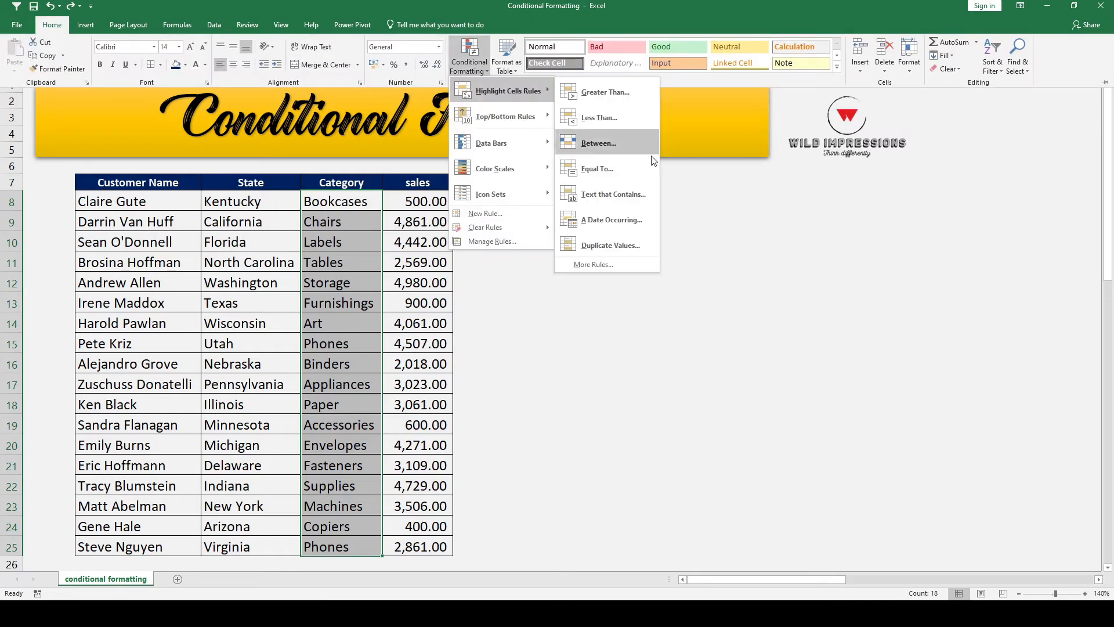
{"action": "left_click", "coordinate": [624, 201]}
{"action": "type", "text": "c"}
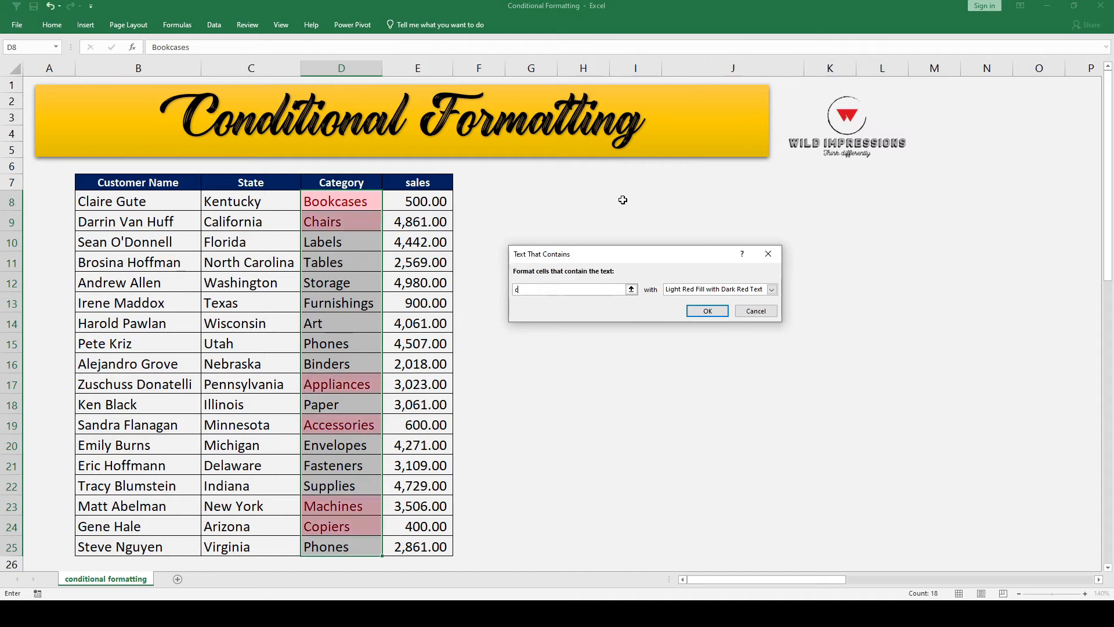
{"action": "type", "text": "h"}
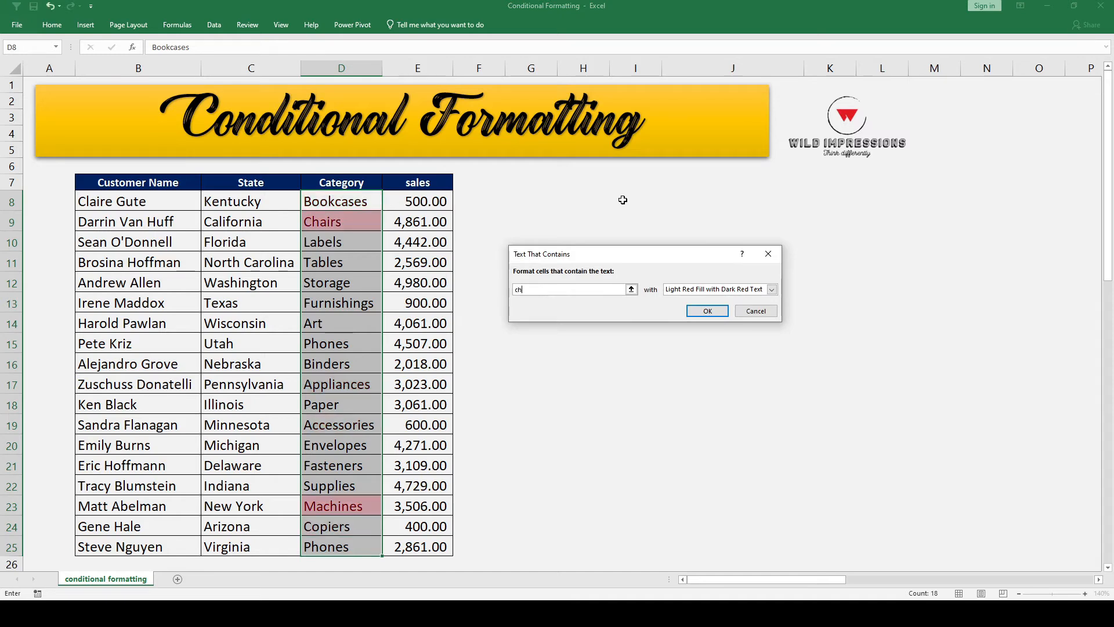
{"action": "type", "text": "ai"}
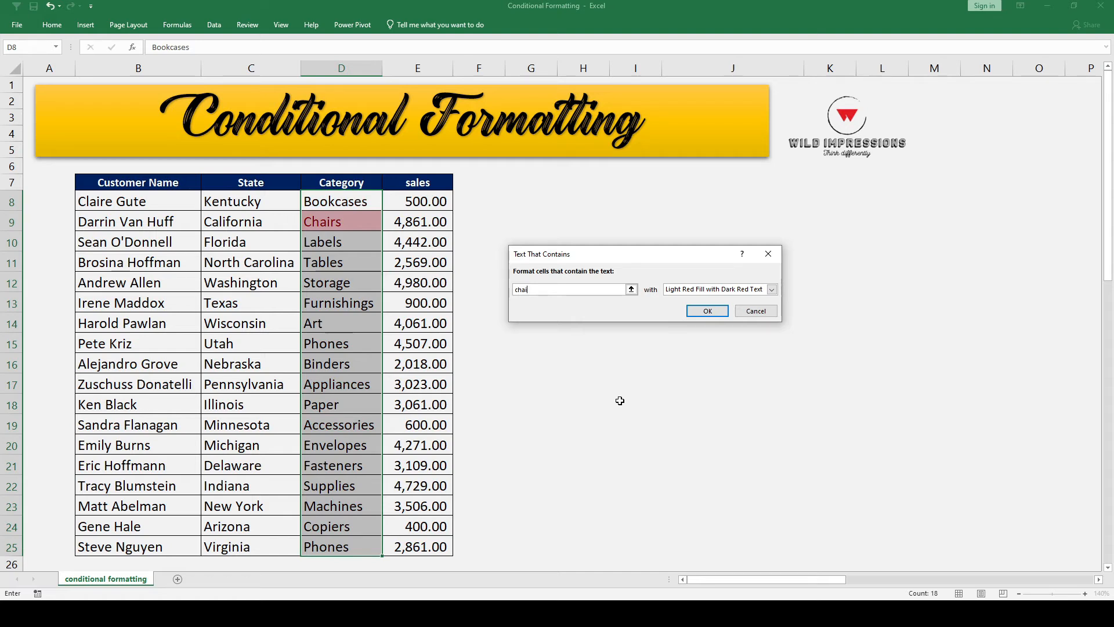
{"action": "left_click", "coordinate": [756, 309]}
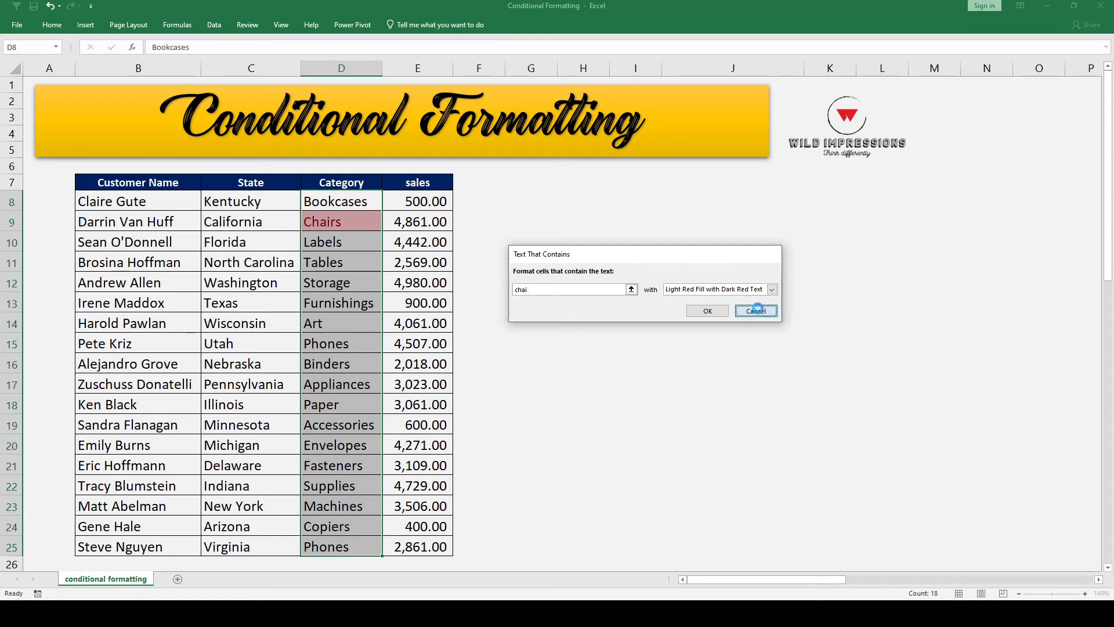
Preview a Duplicate Values rule on the Category values with Light Red Fill with Dark Red Text, and cancel it
{"action": "left_click", "coordinate": [47, 26]}
{"action": "left_click", "coordinate": [469, 58]}
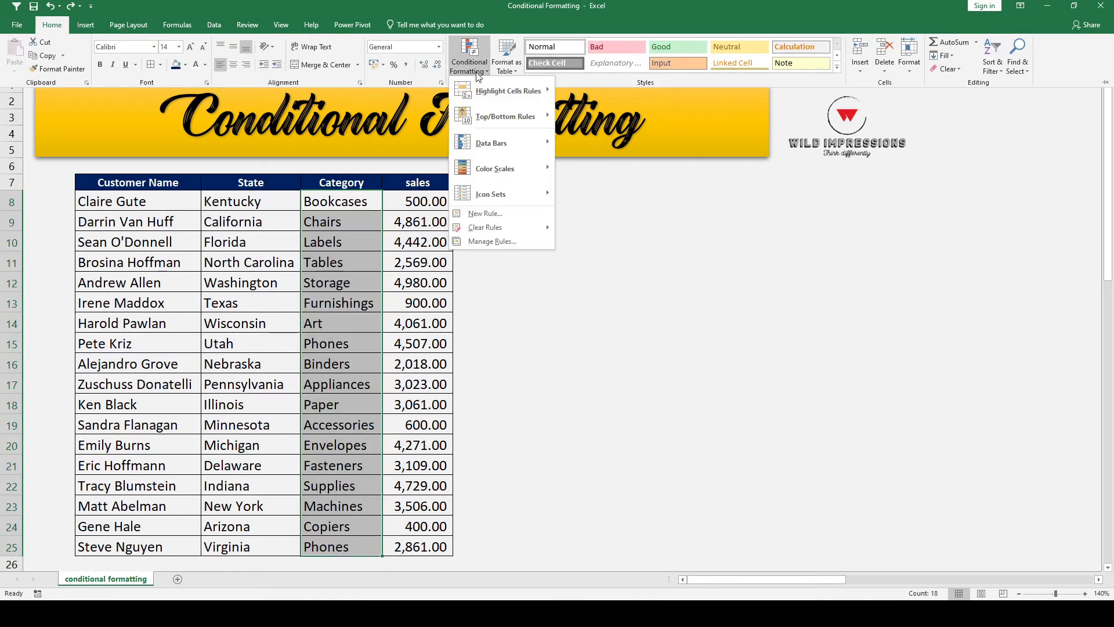
{"action": "mouse_move", "coordinate": [502, 93]}
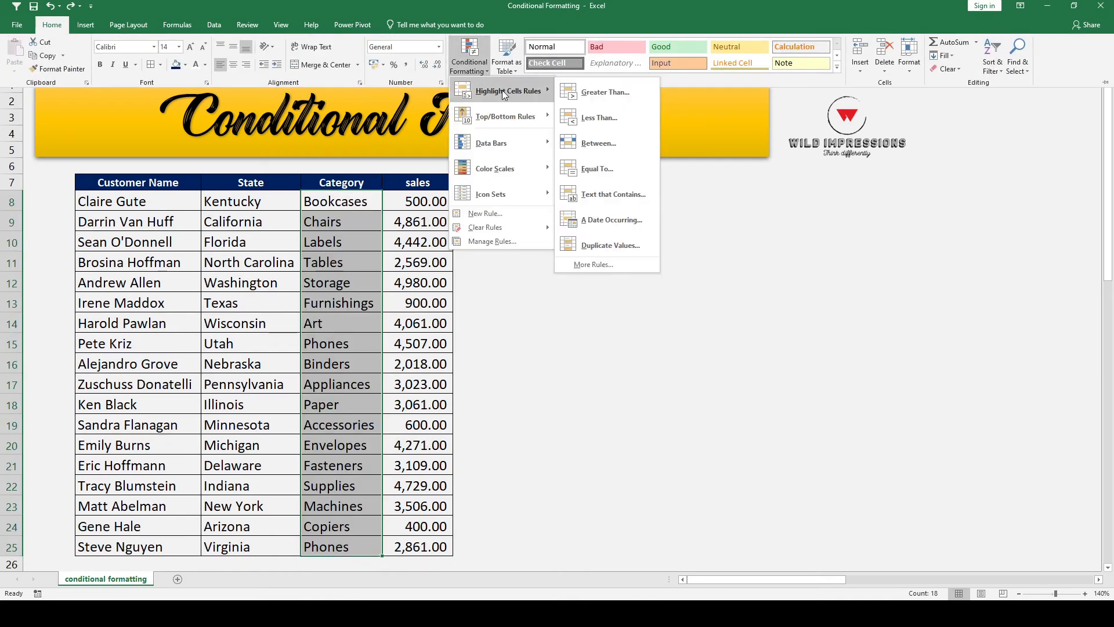
{"action": "left_click", "coordinate": [633, 249]}
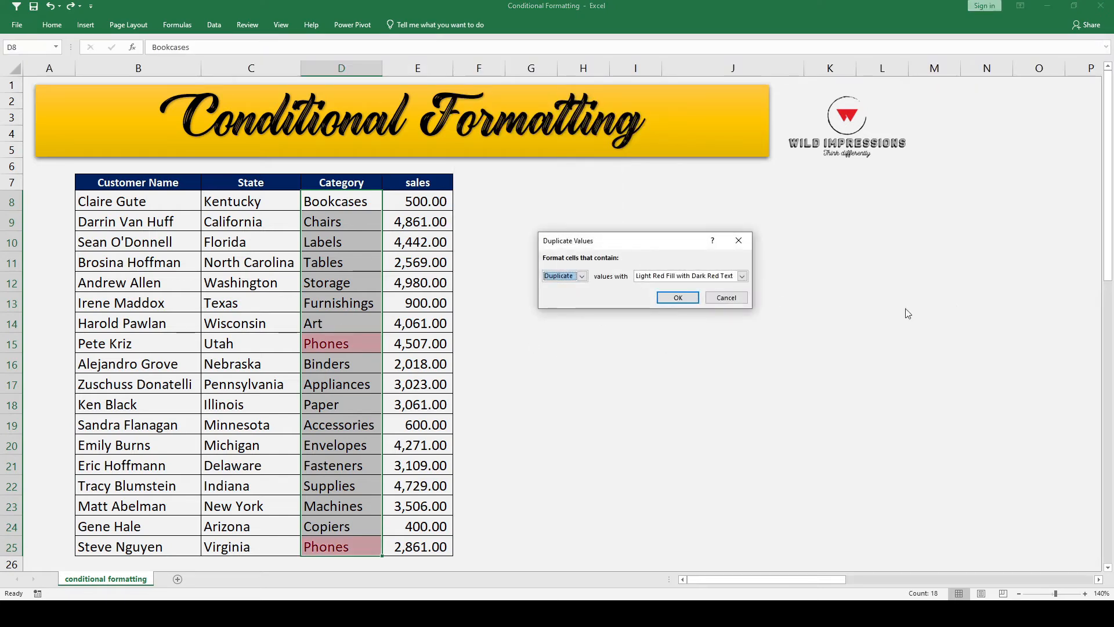
{"action": "left_click", "coordinate": [735, 300]}
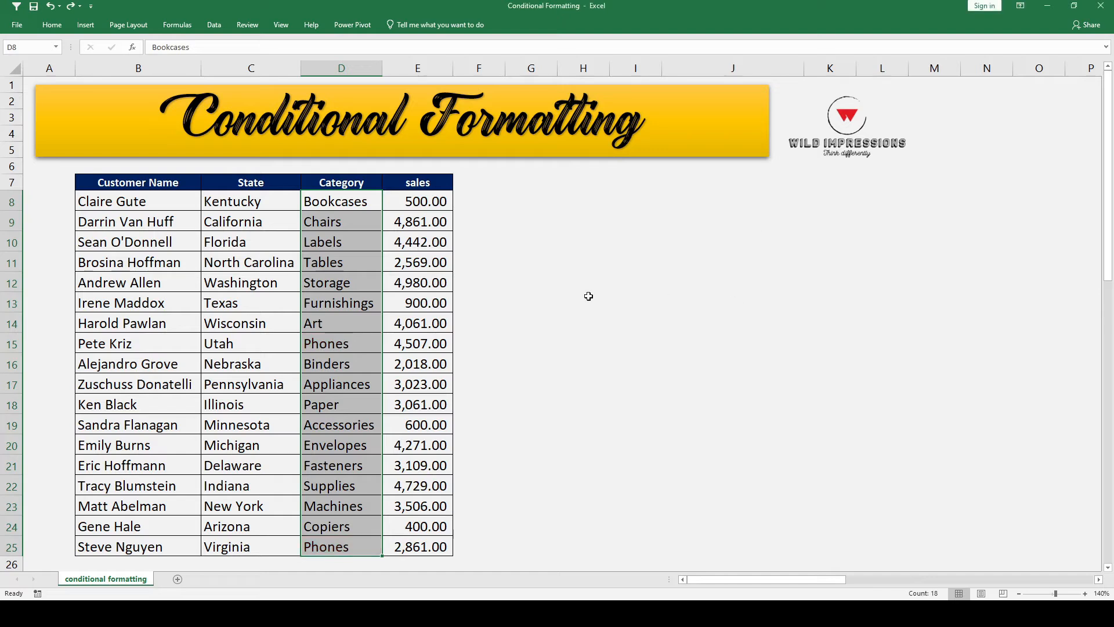
{"action": "left_click", "coordinate": [52, 25]}
{"action": "left_click", "coordinate": [469, 68]}
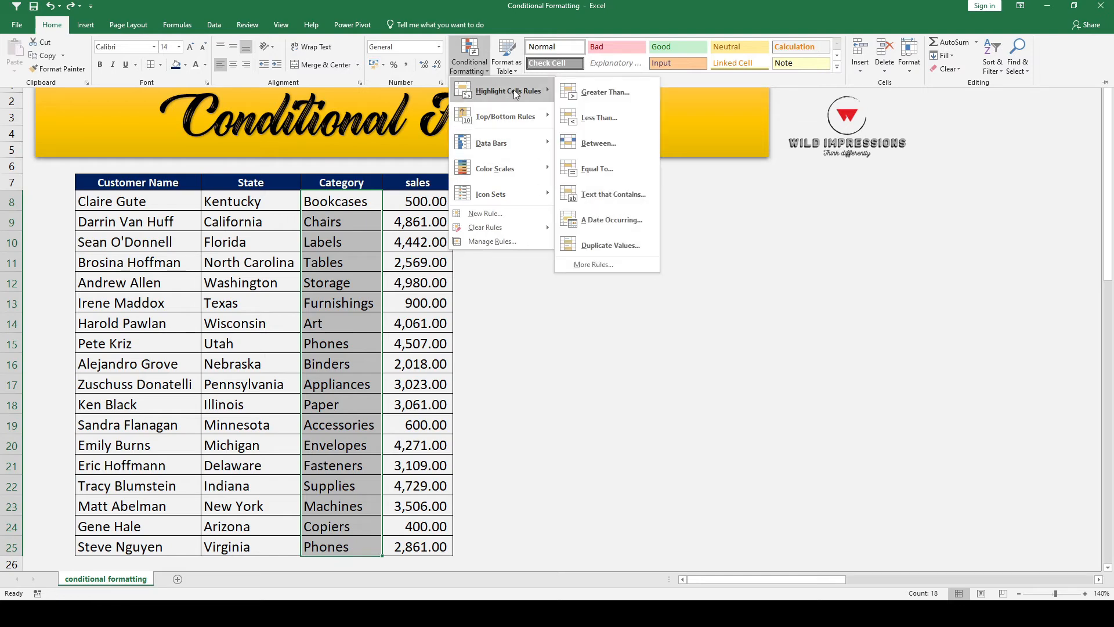
{"action": "mouse_move", "coordinate": [511, 121]}
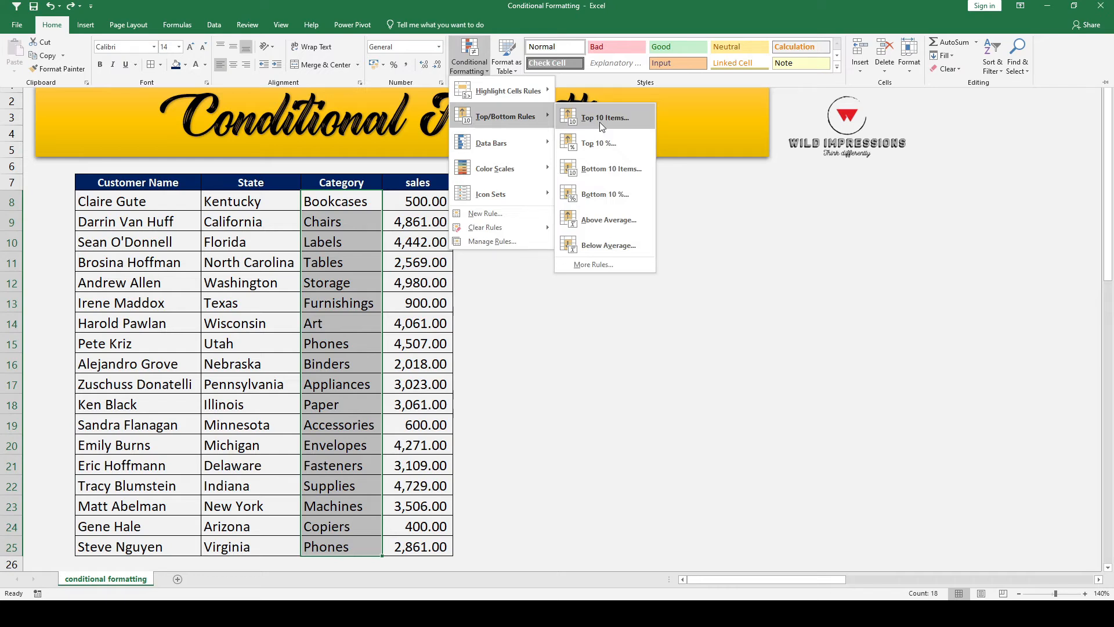
{"action": "left_click", "coordinate": [625, 351]}
Start a Top 10 Items rule for the sales column, header included, with Light Red Fill with Dark Red Text
{"action": "left_click", "coordinate": [396, 187]}
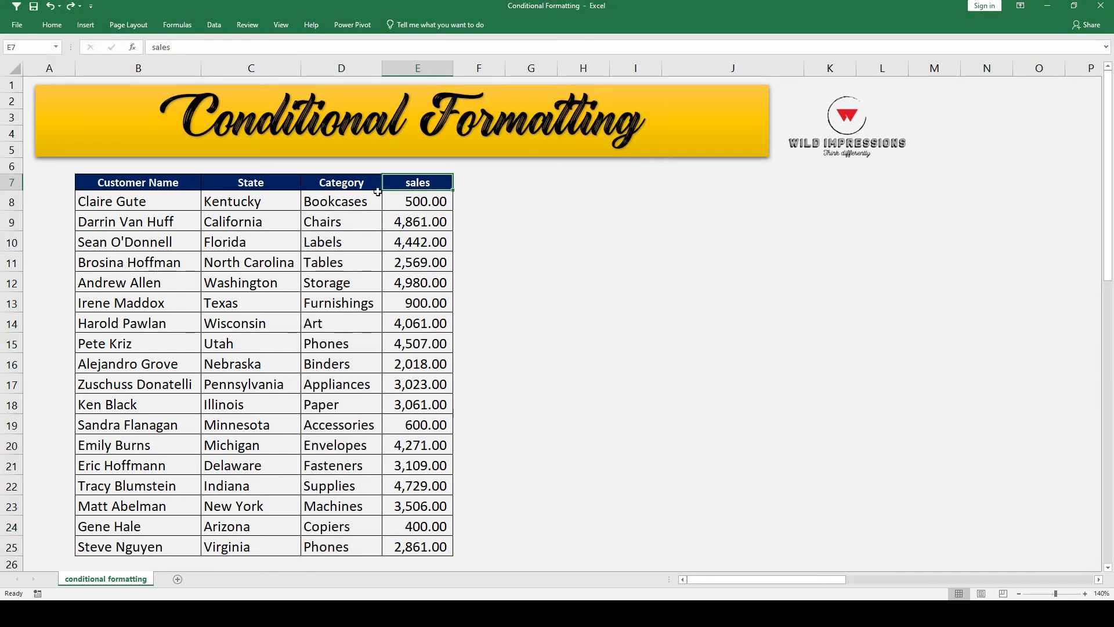
{"action": "left_click_drag", "start_coordinate": [428, 185], "coordinate": [418, 547]}
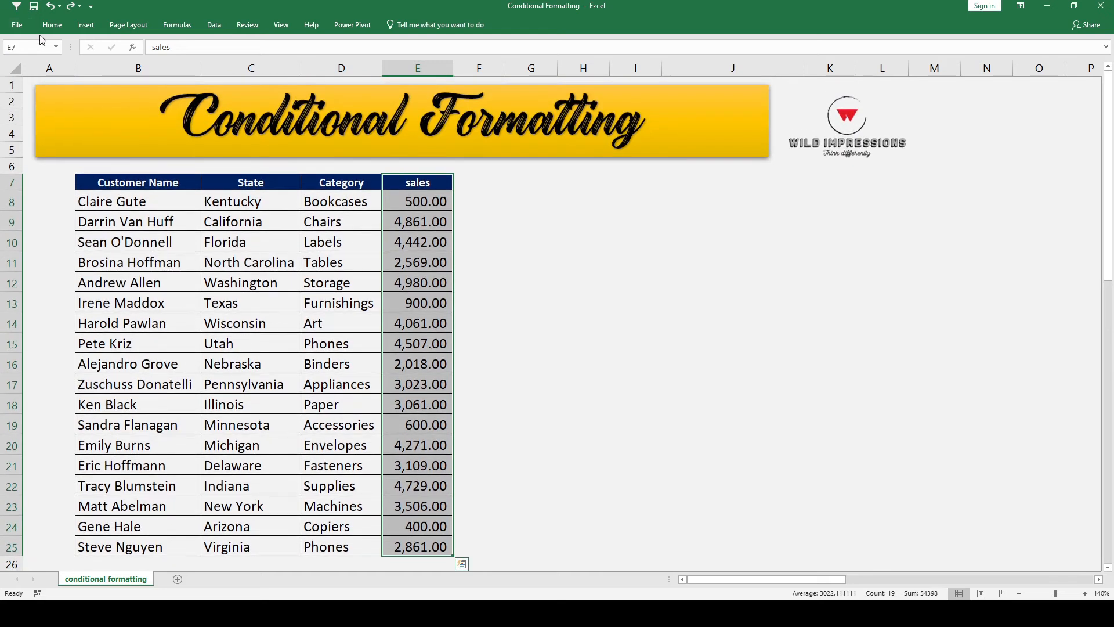
{"action": "left_click", "coordinate": [52, 24]}
{"action": "left_click", "coordinate": [469, 58]}
{"action": "mouse_move", "coordinate": [518, 116]}
{"action": "left_click", "coordinate": [619, 123]}
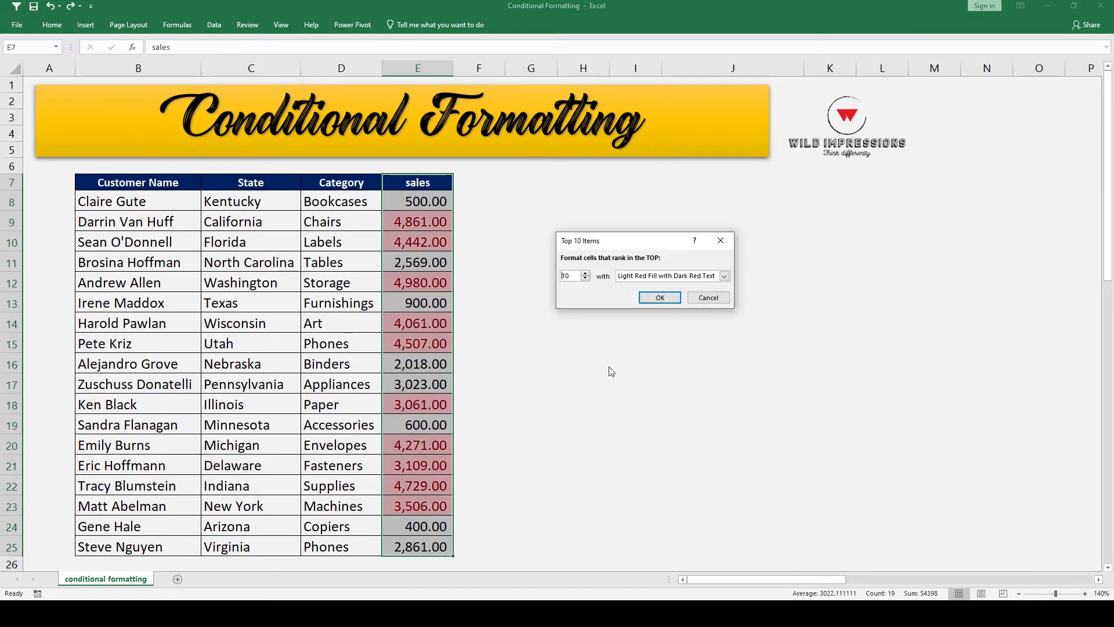
Preview the top-items rule with the item count raised to 11 and reduced to 5, and cancel it
{"action": "left_click", "coordinate": [585, 273]}
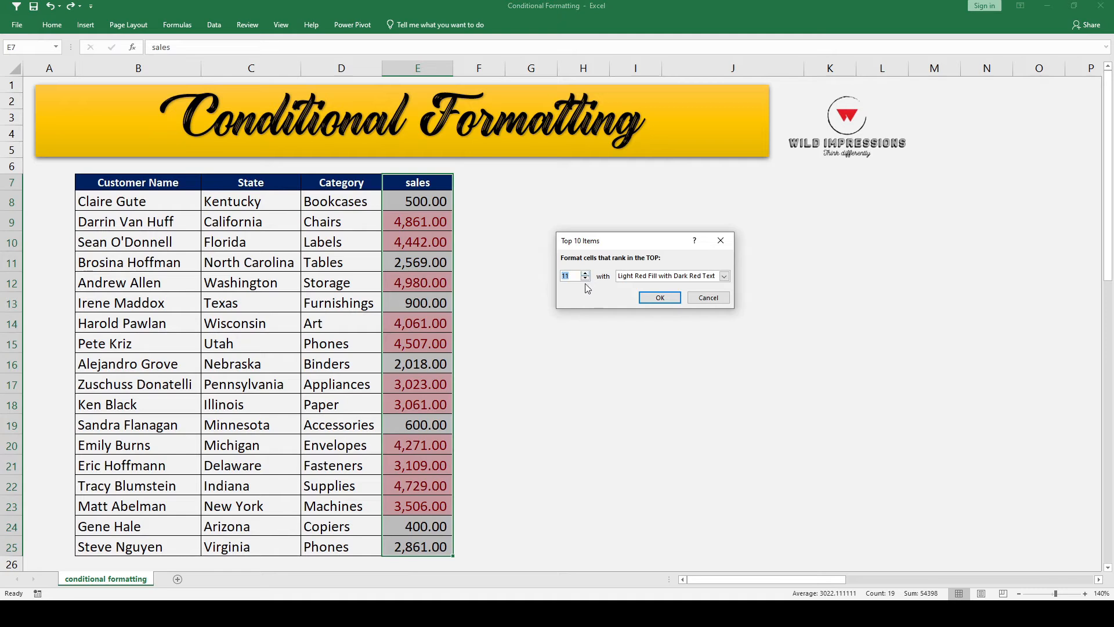
{"action": "left_click", "coordinate": [585, 278]}
{"action": "left_click", "coordinate": [586, 278]}
{"action": "left_click", "coordinate": [586, 278]}
{"action": "left_click", "coordinate": [586, 278]}
{"action": "left_click", "coordinate": [586, 279]}
{"action": "left_click", "coordinate": [587, 279]}
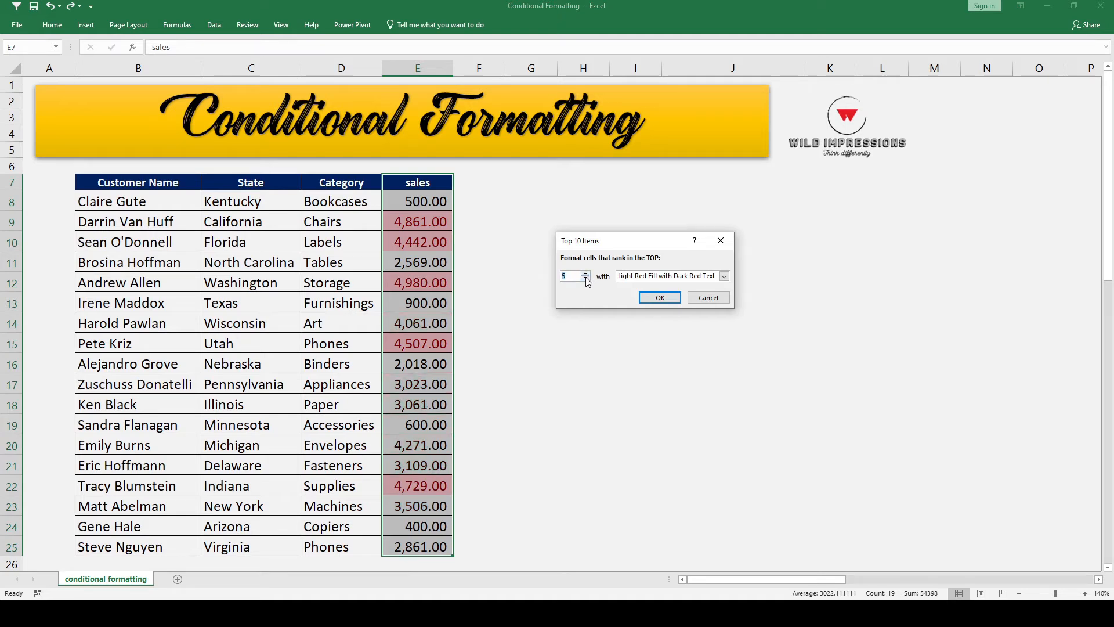
{"action": "left_click", "coordinate": [701, 298]}
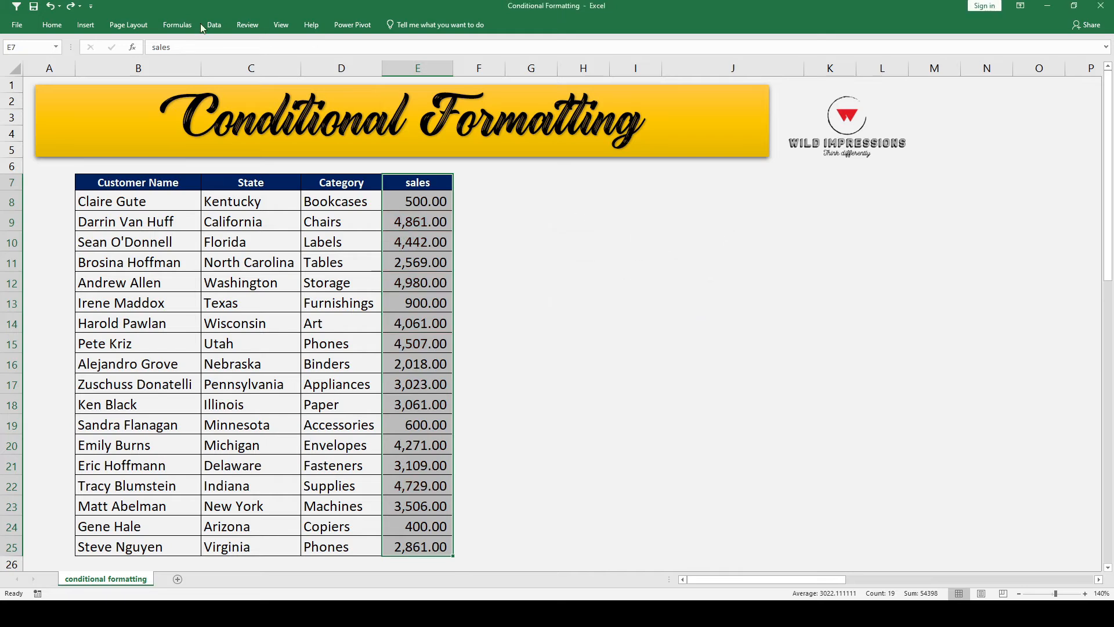
Preview the blue gradient-fill data bars on the sales column and dismiss them without applying
{"action": "left_click", "coordinate": [52, 24]}
{"action": "left_click", "coordinate": [479, 73]}
{"action": "mouse_move", "coordinate": [510, 122]}
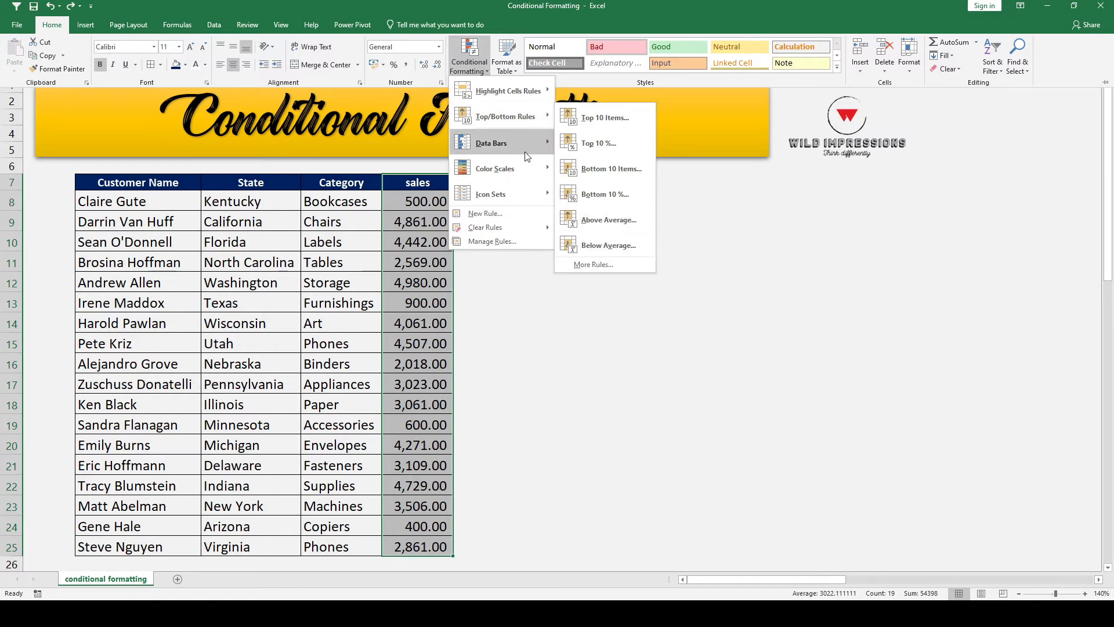
{"action": "mouse_move", "coordinate": [525, 152]}
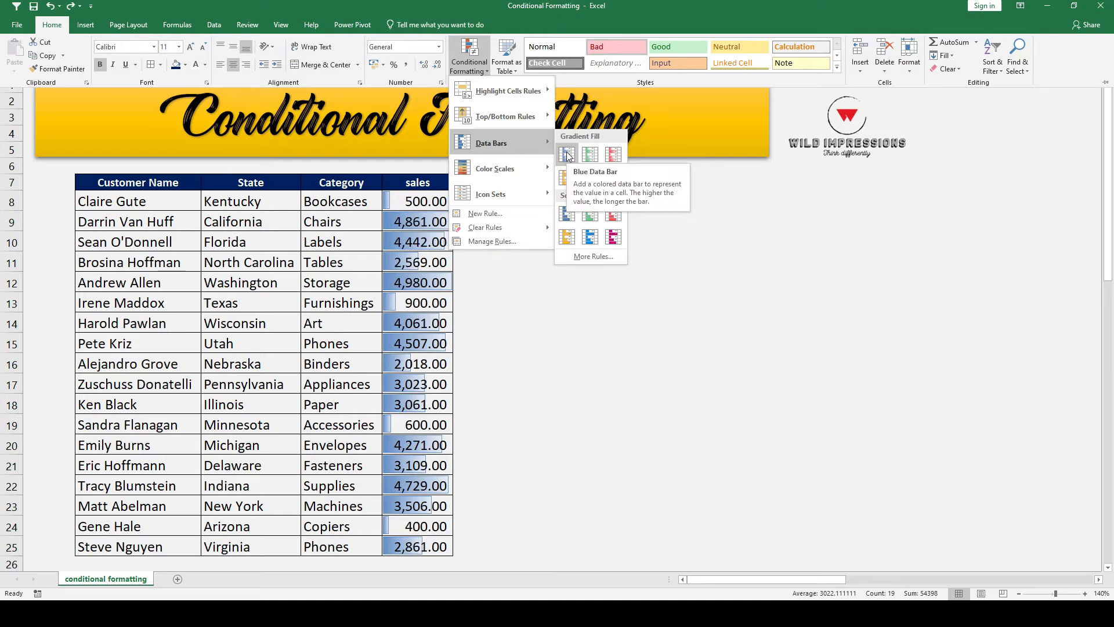
{"action": "left_click", "coordinate": [587, 337]}
{"action": "left_click", "coordinate": [609, 244]}
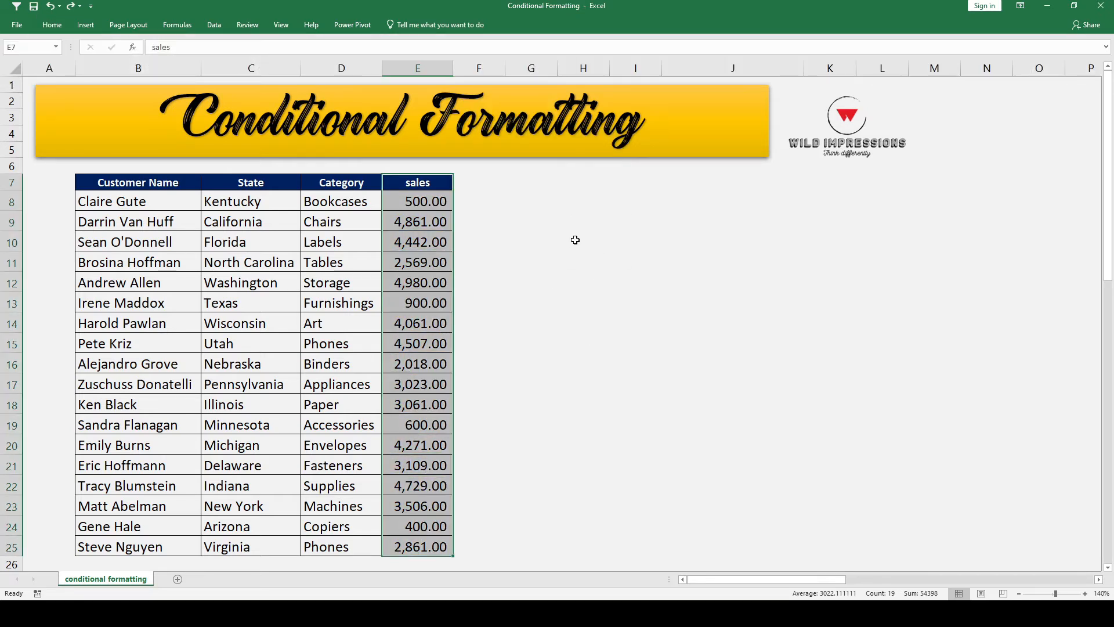
Enter the numbers 1 to 8 down column H, from cell H10 to H17
{"action": "left_click", "coordinate": [576, 239]}
{"action": "type", "text": "1"}
{"action": "key", "text": "Return"}
{"action": "type", "text": "2"}
{"action": "key", "text": "Return"}
{"action": "type", "text": "3"}
{"action": "key", "text": "Return"}
{"action": "type", "text": "4"}
{"action": "key", "text": "Return"}
{"action": "type", "text": "5"}
{"action": "key", "text": "Return"}
{"action": "type", "text": "6"}
{"action": "key", "text": "Return"}
{"action": "type", "text": "7"}
{"action": "key", "text": "Return"}
{"action": "type", "text": "8"}
{"action": "key", "text": "Return"}
Apply red gradient-fill data bars to the numbers in H10:H17
{"action": "left_click_drag", "start_coordinate": [587, 238], "coordinate": [599, 386]}
{"action": "left_click", "coordinate": [51, 25]}
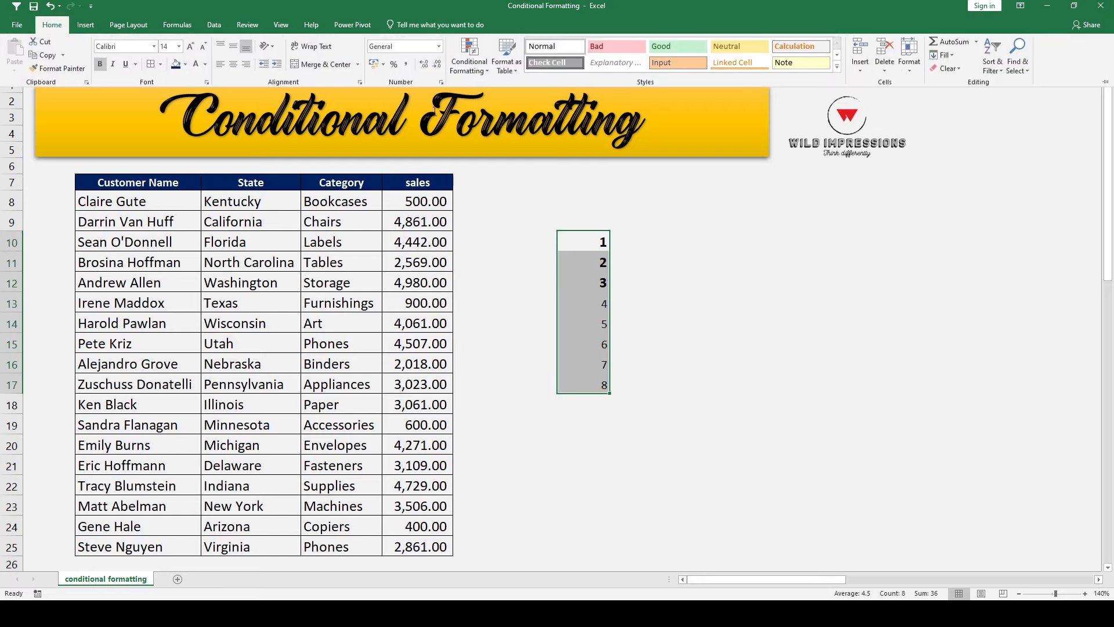
{"action": "left_click", "coordinate": [482, 69]}
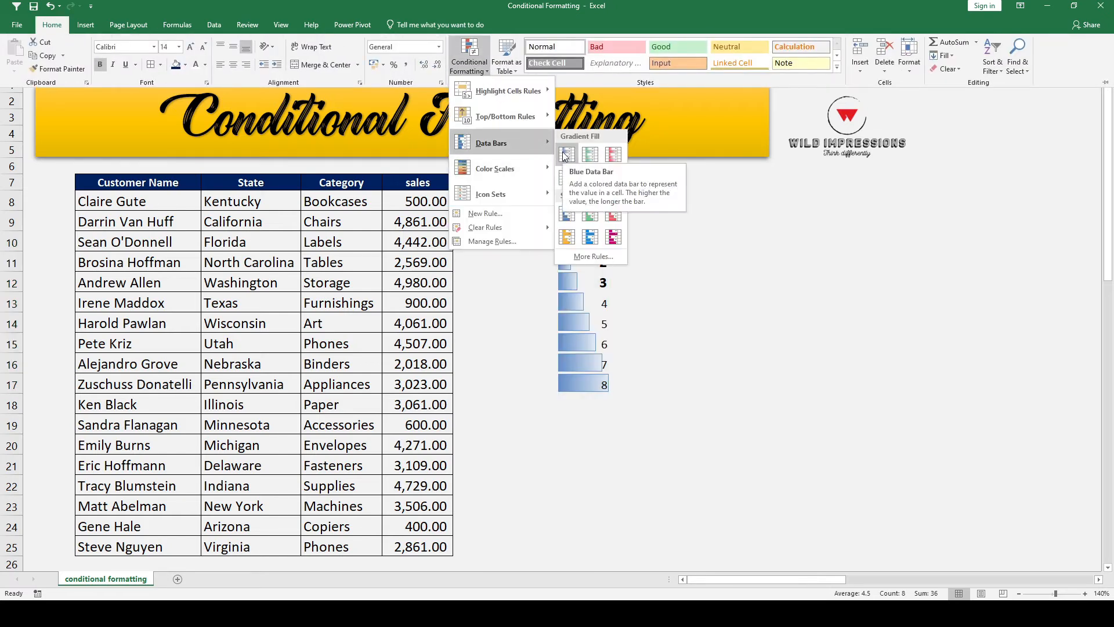
{"action": "left_click", "coordinate": [609, 157]}
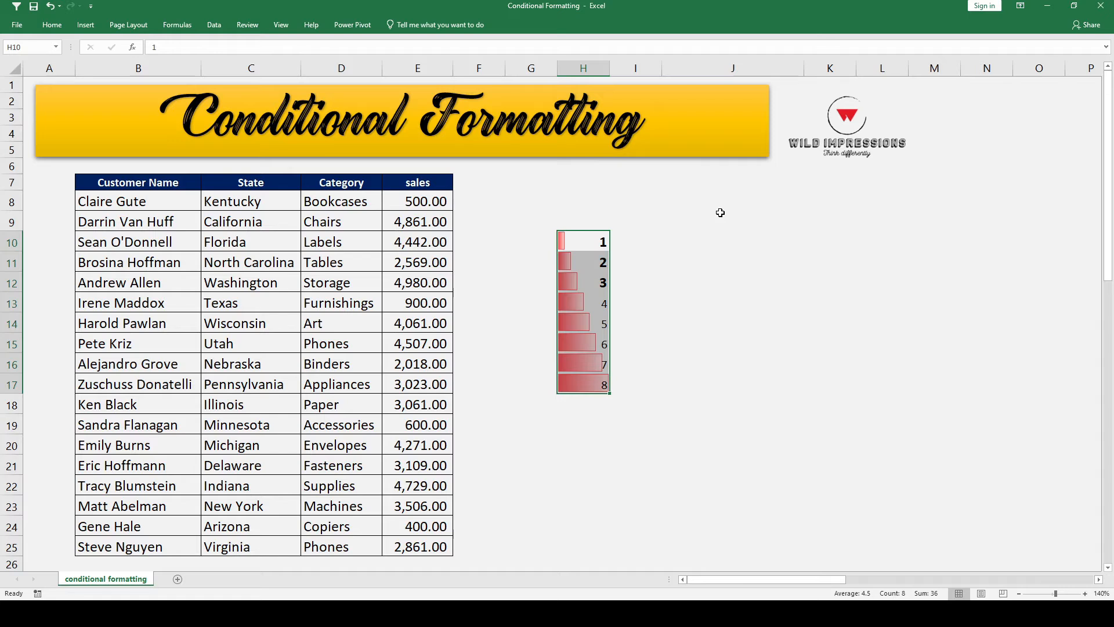
{"action": "left_click", "coordinate": [717, 257]}
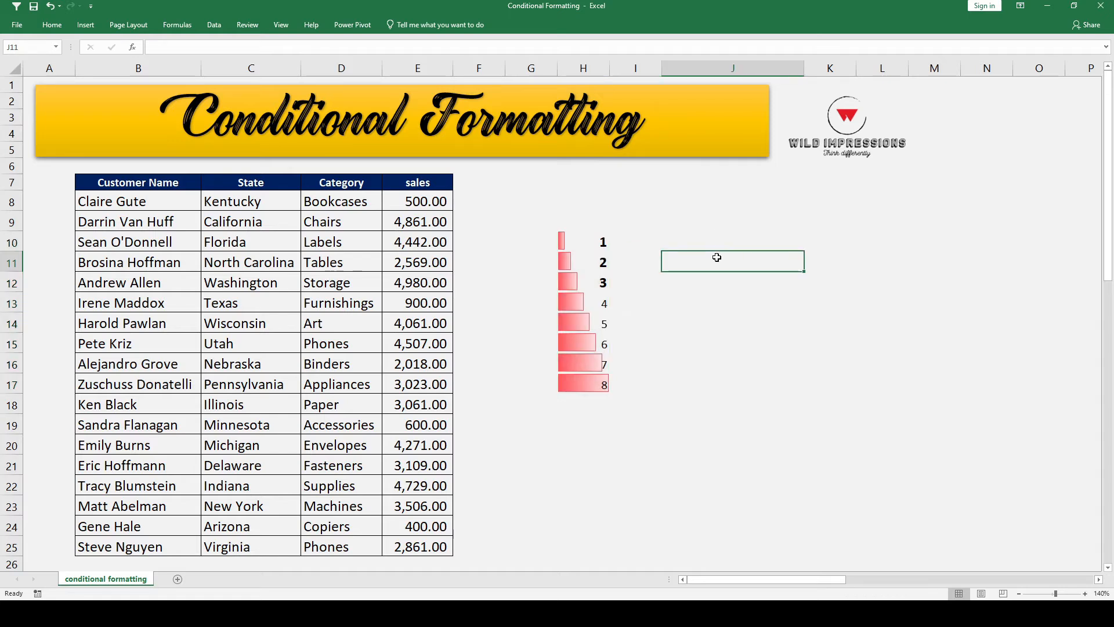
Hide the numbers in H10:H17 behind the data bars with a font colour matching the sheet background, and undo it
{"action": "left_click_drag", "start_coordinate": [586, 243], "coordinate": [603, 383]}
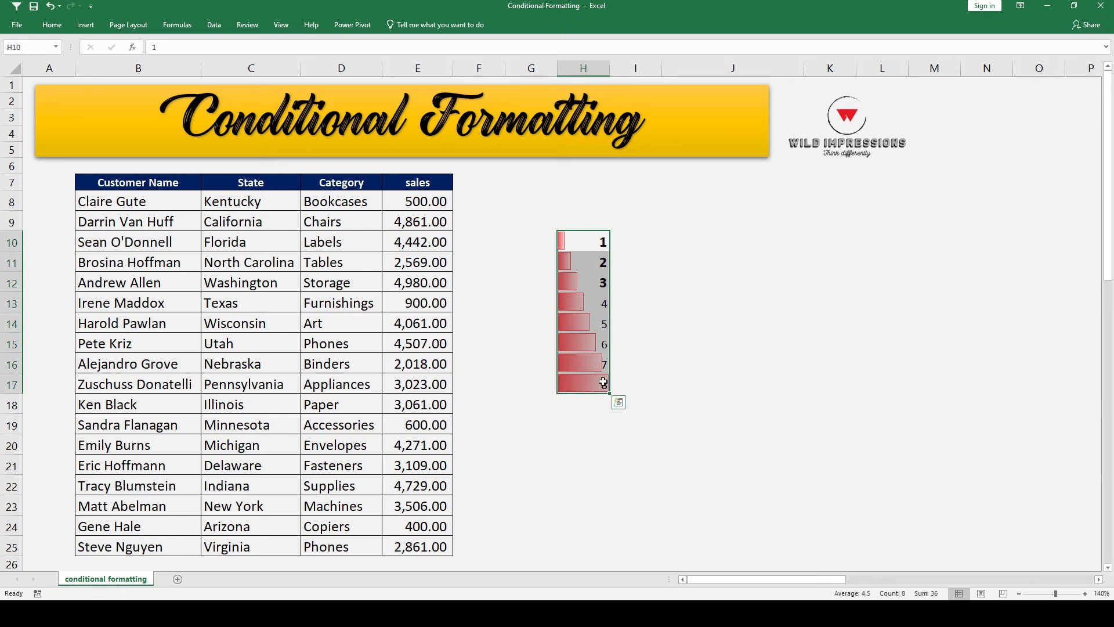
{"action": "left_click", "coordinate": [51, 27]}
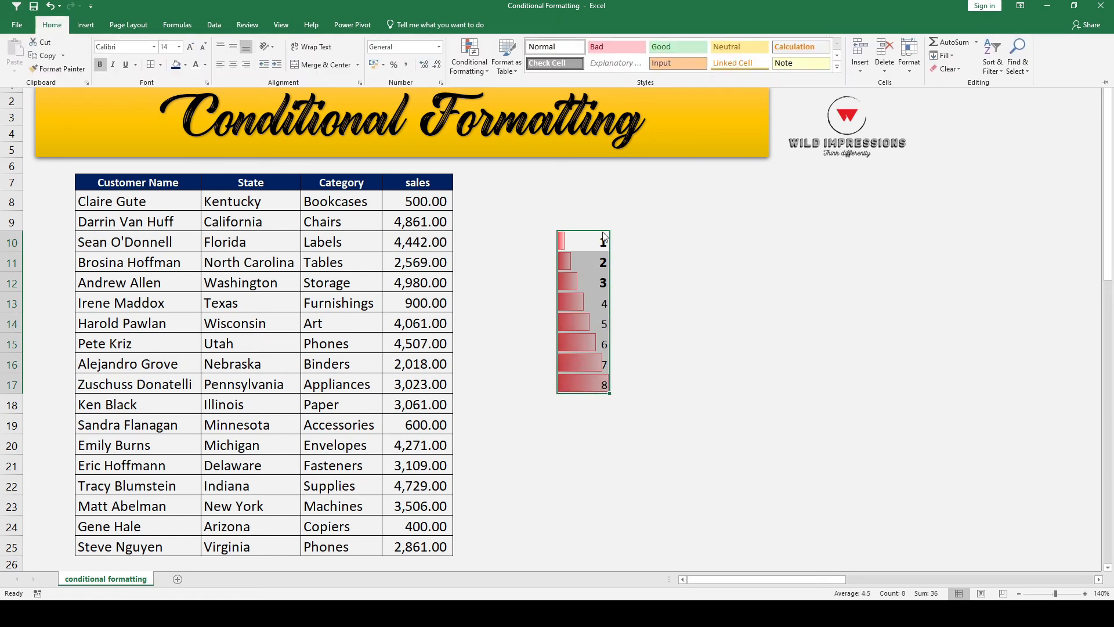
{"action": "left_click", "coordinate": [186, 65]}
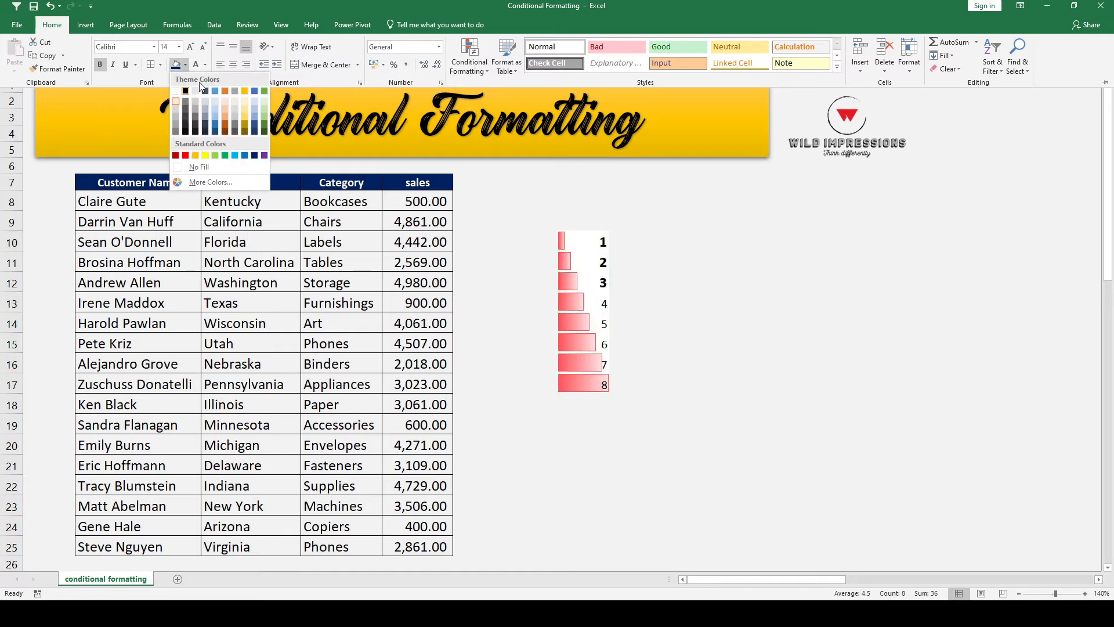
{"action": "left_click", "coordinate": [205, 64]}
{"action": "left_click", "coordinate": [205, 64]}
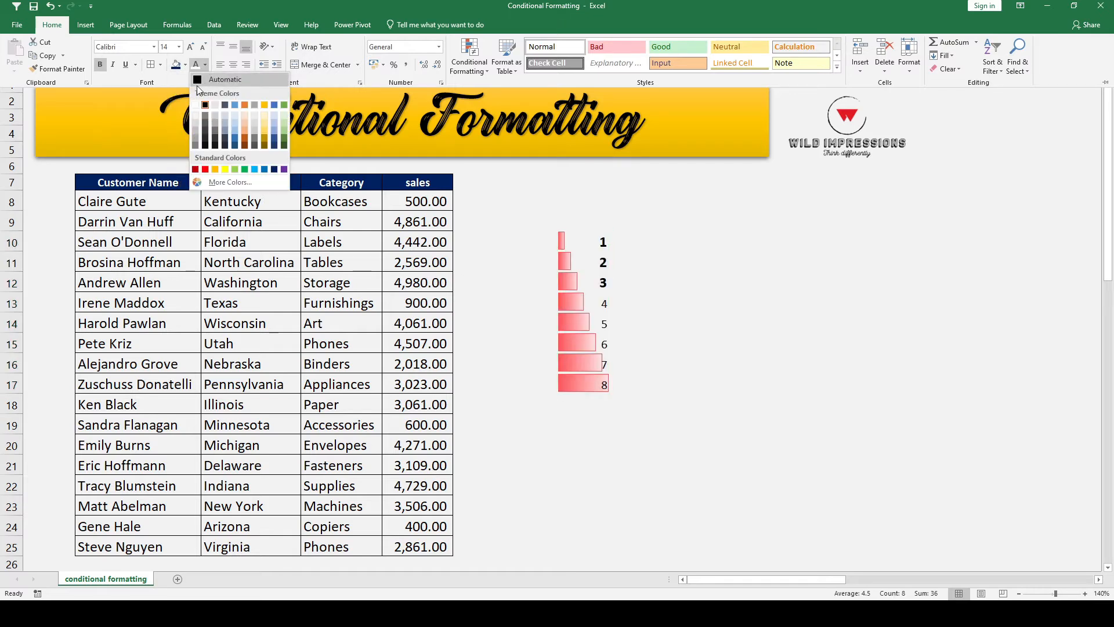
{"action": "left_click", "coordinate": [197, 118]}
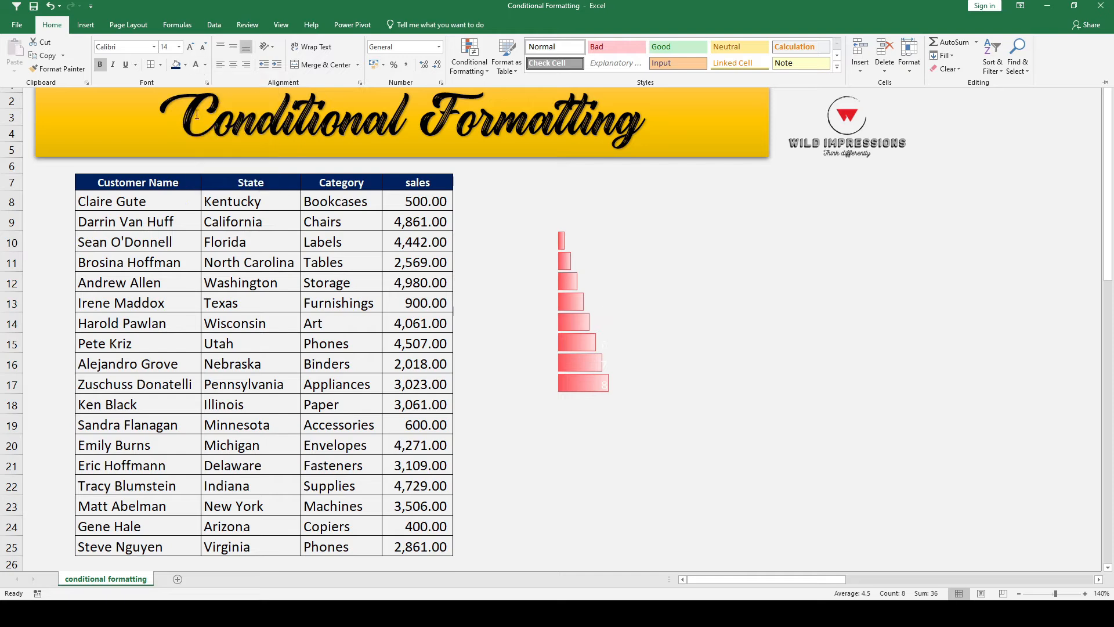
{"action": "key", "text": "ctrl+F1"}
{"action": "left_click", "coordinate": [766, 383]}
{"action": "left_click", "coordinate": [594, 492]}
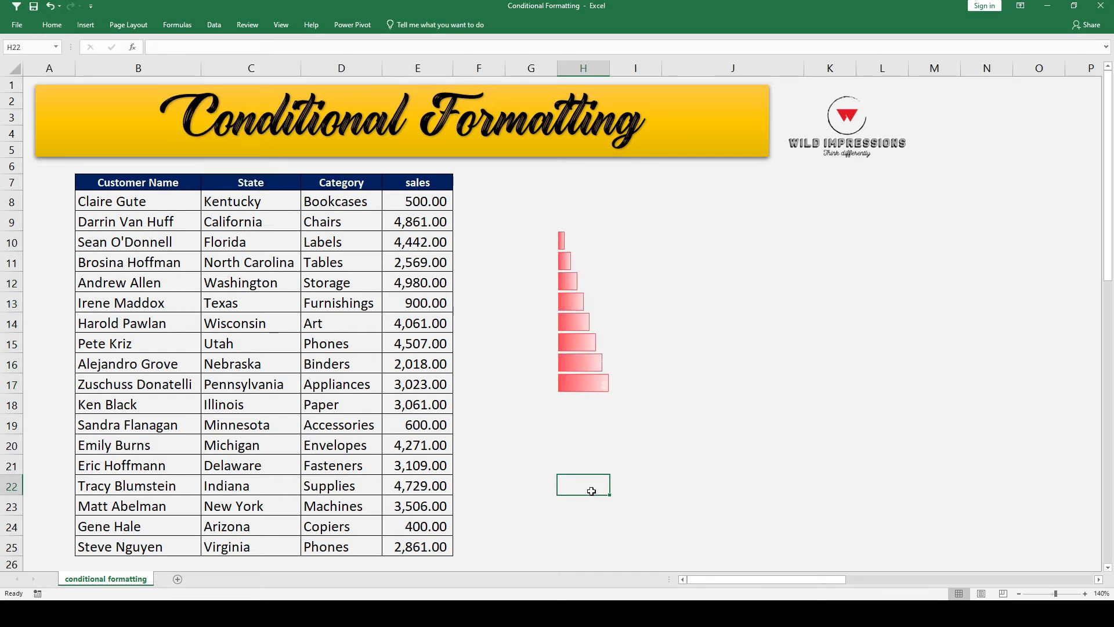
{"action": "key", "text": "ctrl+z"}
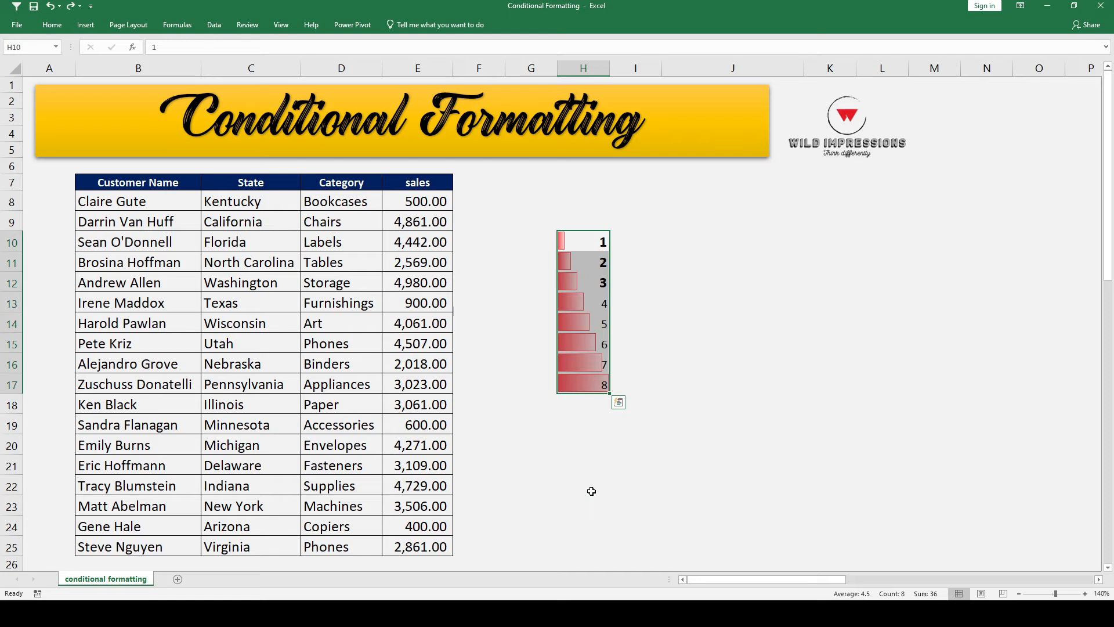
Preview the Green - Yellow - Red color scale on H10:H17 and dismiss it without applying
{"action": "left_click", "coordinate": [52, 25]}
{"action": "left_click", "coordinate": [469, 58]}
{"action": "mouse_move", "coordinate": [492, 144]}
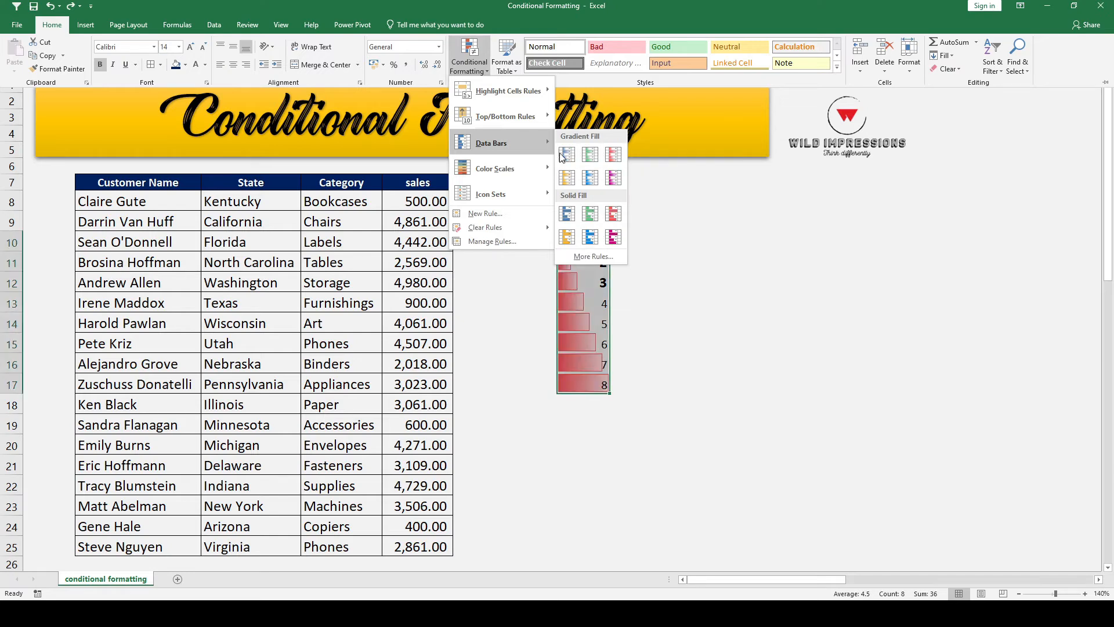
{"action": "mouse_move", "coordinate": [517, 170]}
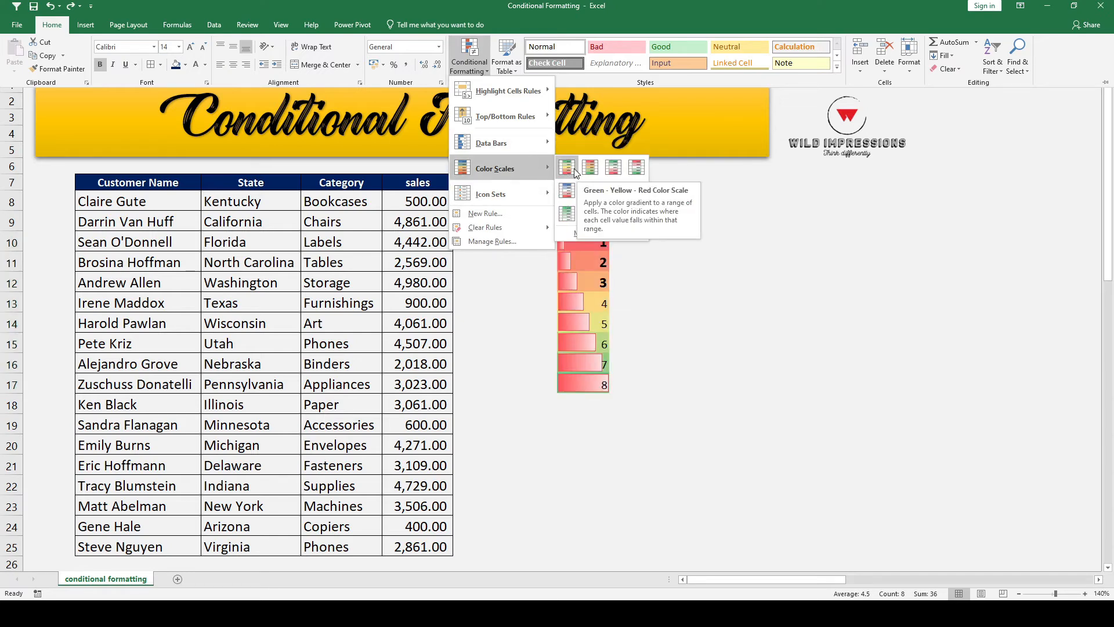
{"action": "left_click", "coordinate": [838, 316]}
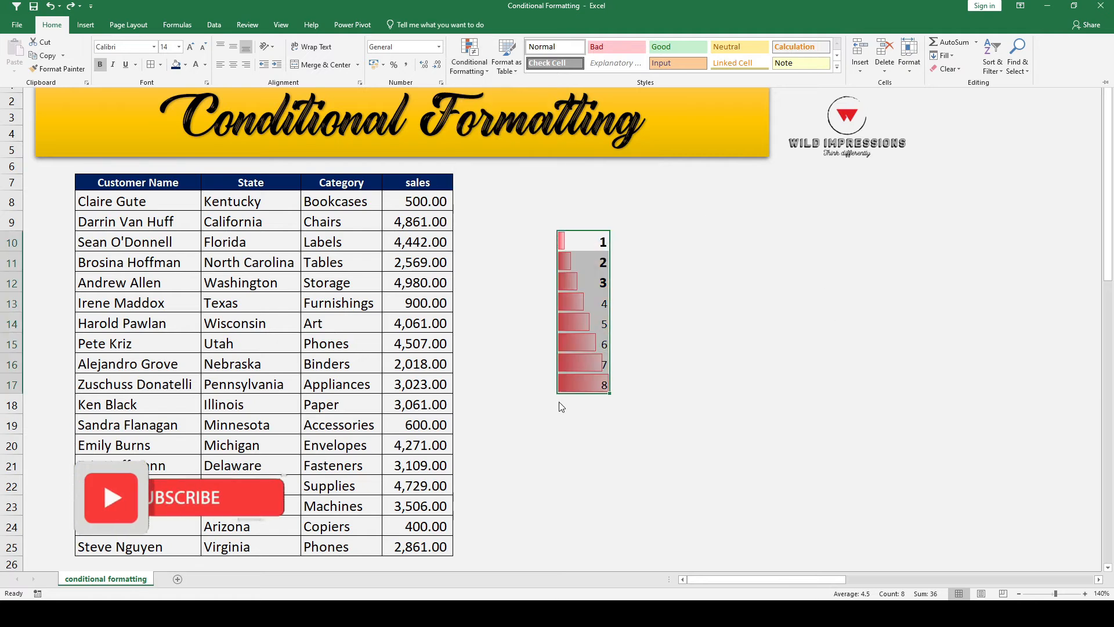
Enter the number 9 in cell H18, directly below the numbers in column H
{"action": "left_click", "coordinate": [588, 415]}
{"action": "left_click", "coordinate": [588, 415]}
{"action": "type", "text": "9"}
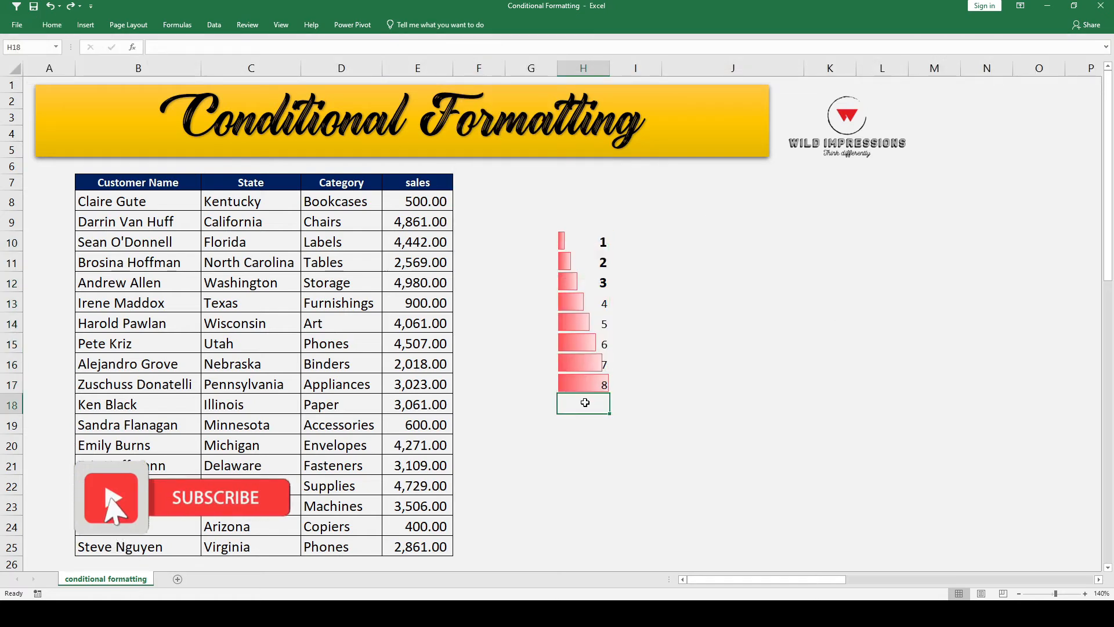
{"action": "left_click", "coordinate": [693, 488]}
Clear the conditional formatting rules from the numbers in H10:H18 only
{"action": "left_click_drag", "start_coordinate": [571, 243], "coordinate": [600, 407]}
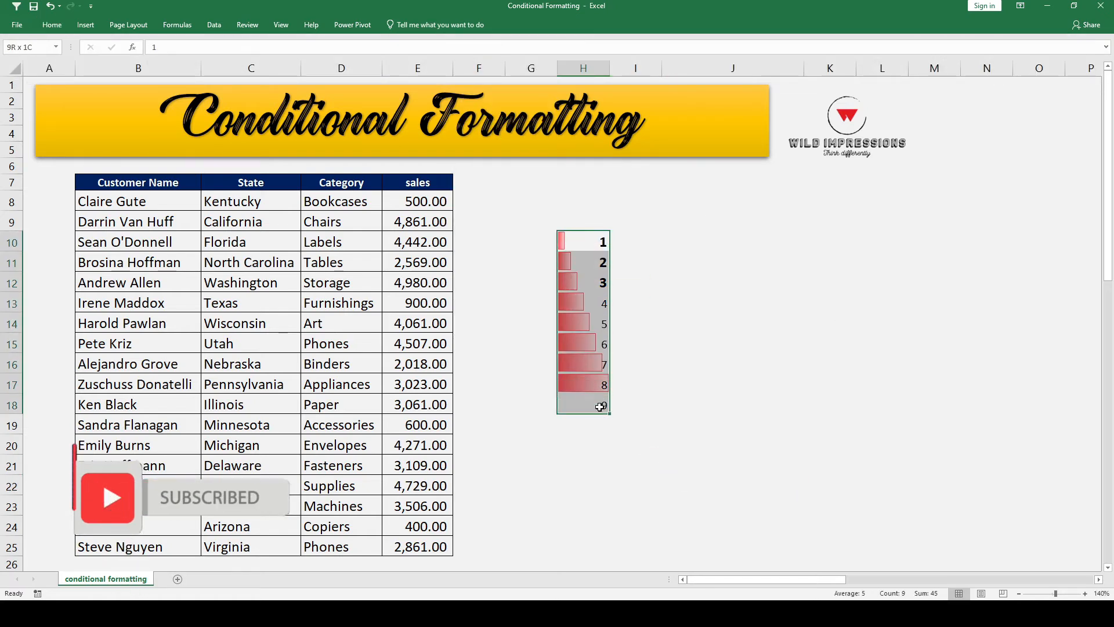
{"action": "left_click", "coordinate": [51, 25]}
{"action": "left_click", "coordinate": [473, 71]}
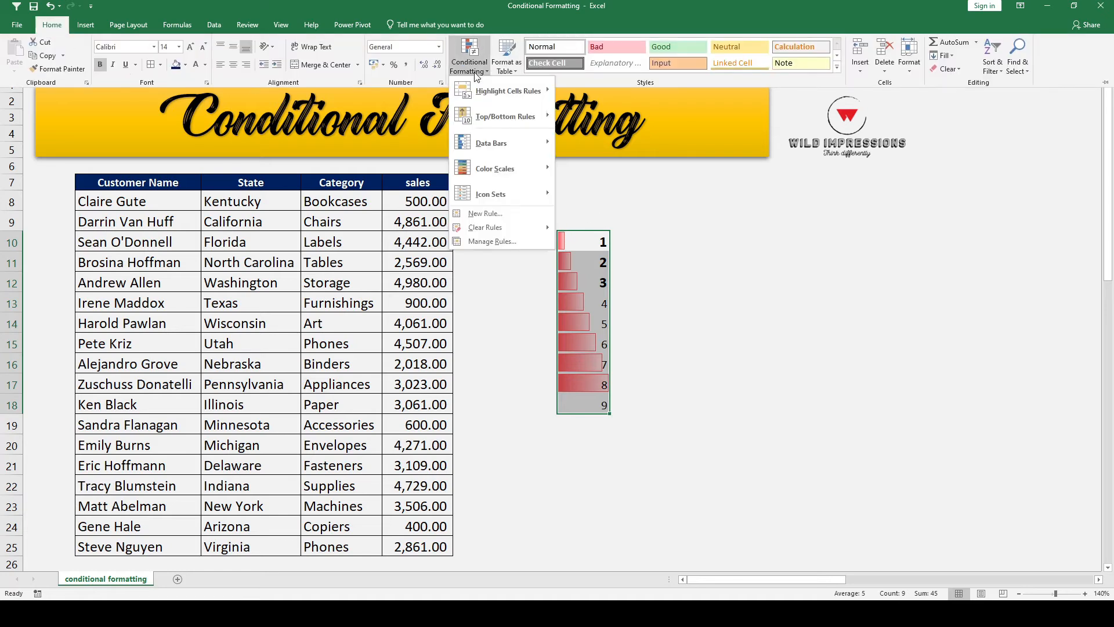
{"action": "mouse_move", "coordinate": [508, 227]}
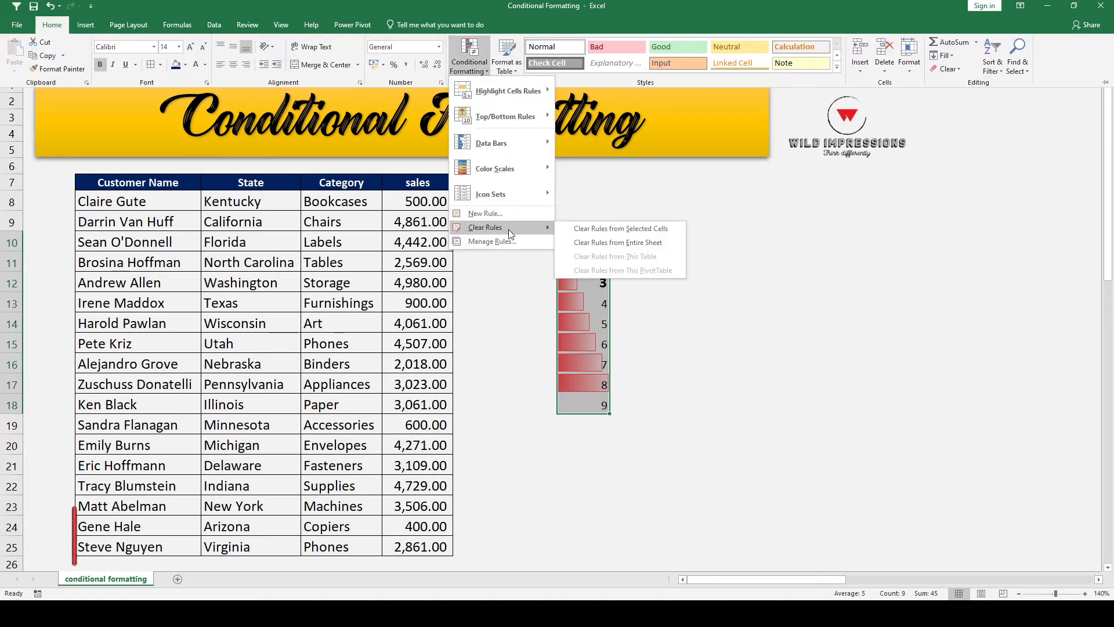
{"action": "left_click", "coordinate": [613, 230]}
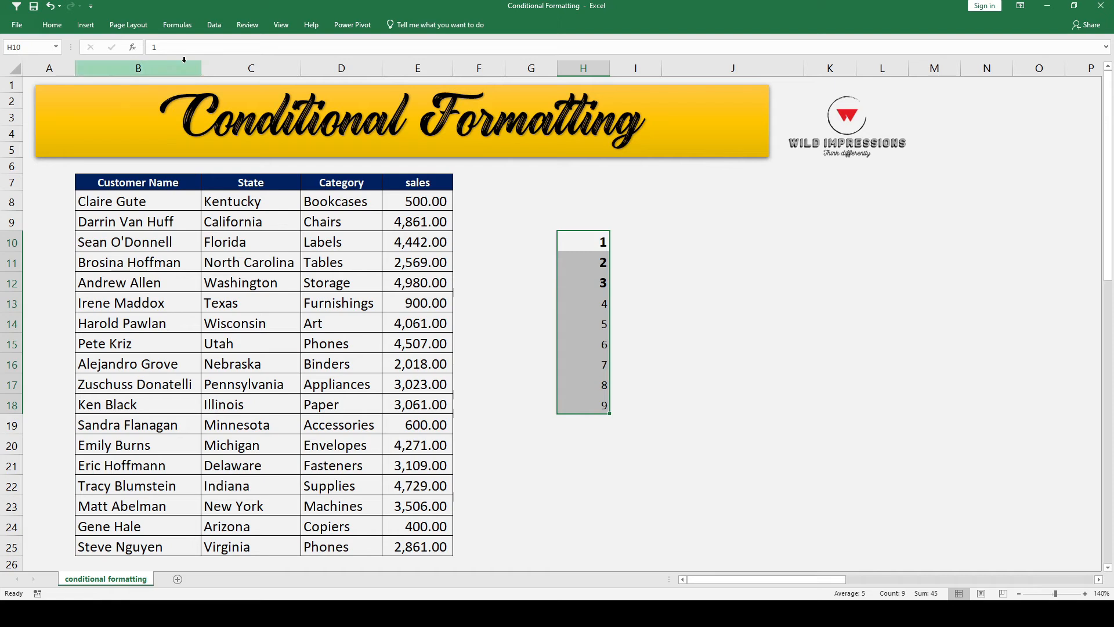
Apply the Green - Yellow - Red color scale to H10:H18 and check the cells with the highest and lowest numbers
{"action": "left_click", "coordinate": [52, 25]}
{"action": "left_click", "coordinate": [493, 72]}
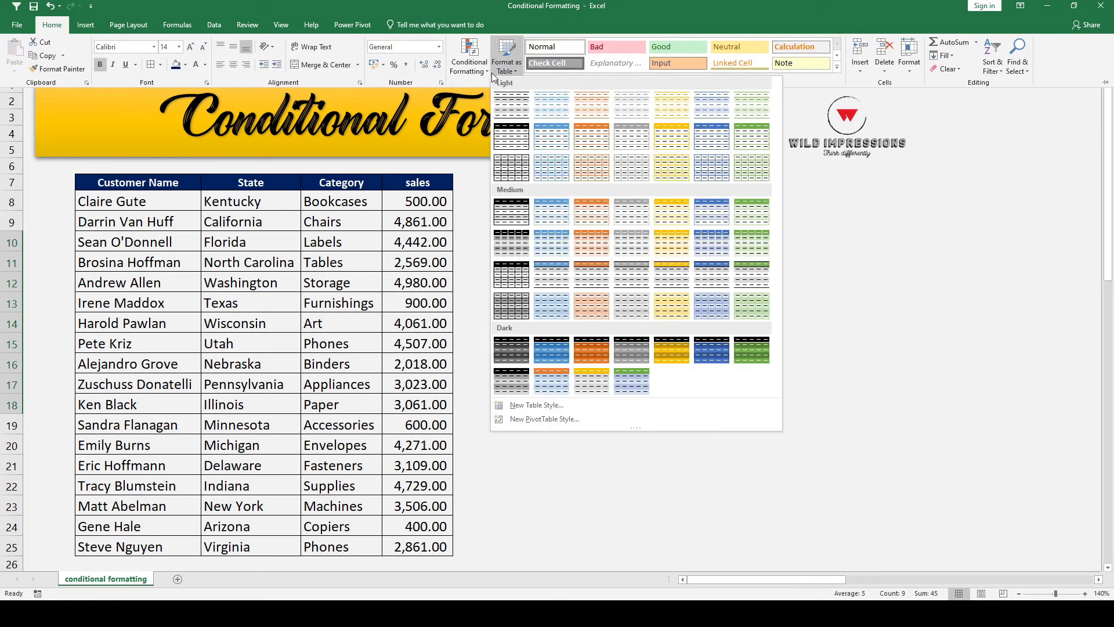
{"action": "left_click", "coordinate": [469, 64]}
{"action": "mouse_move", "coordinate": [541, 200]}
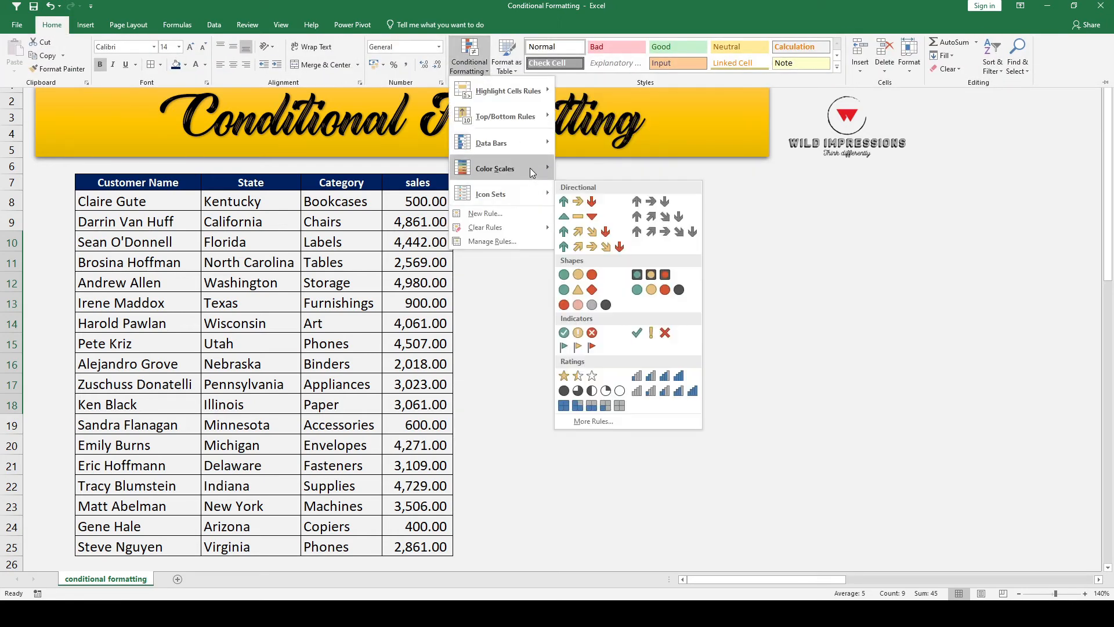
{"action": "mouse_move", "coordinate": [541, 170]}
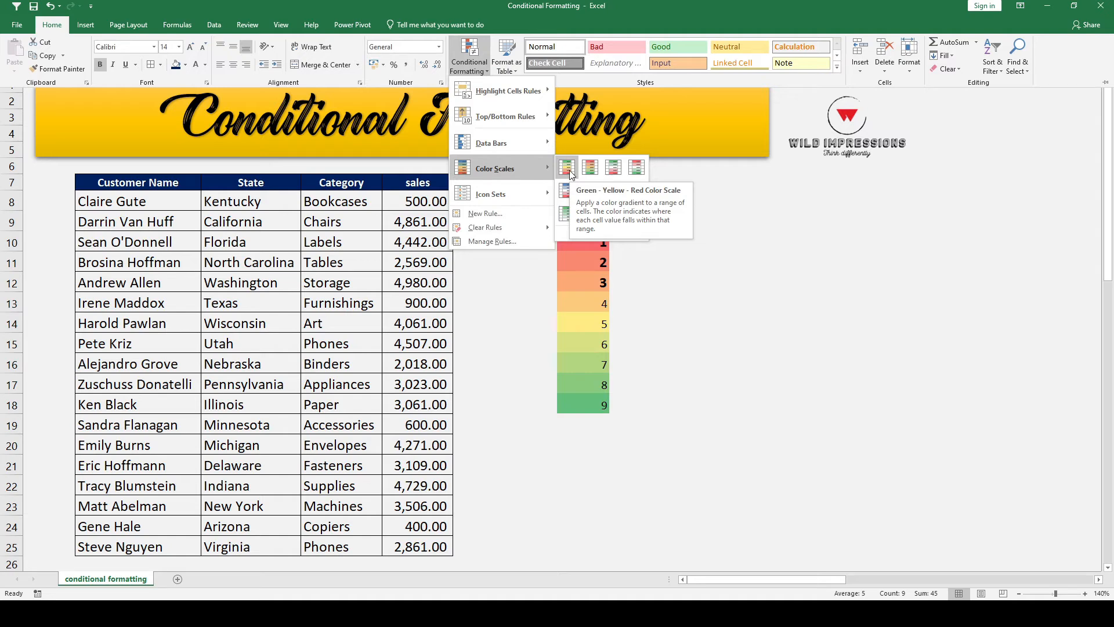
{"action": "left_click", "coordinate": [570, 170]}
{"action": "key", "text": "ctrl+F1"}
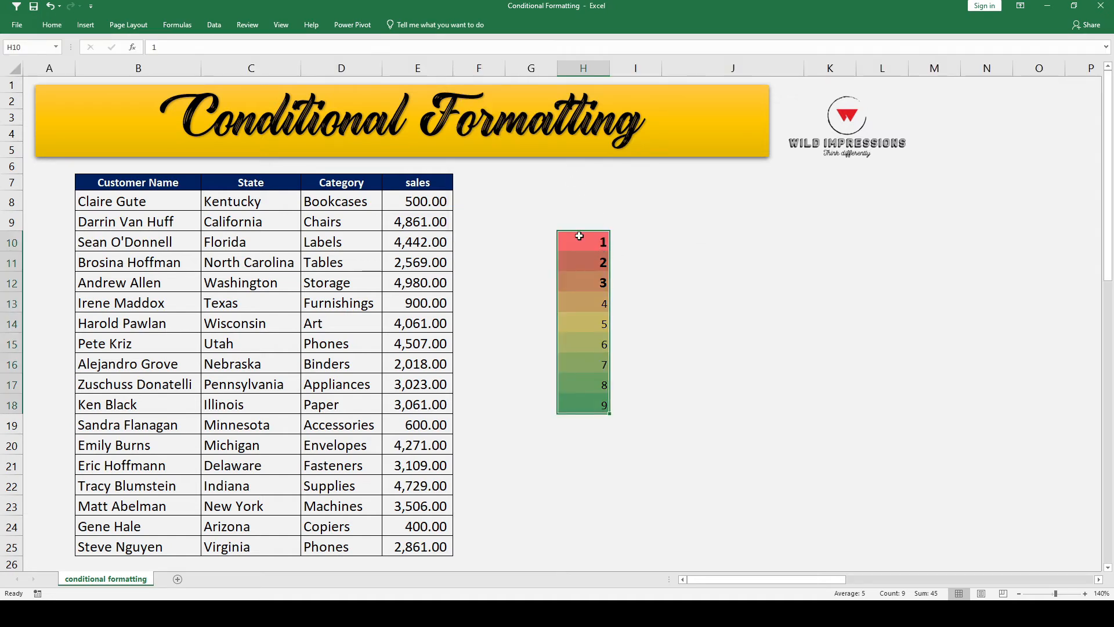
{"action": "left_click", "coordinate": [592, 410]}
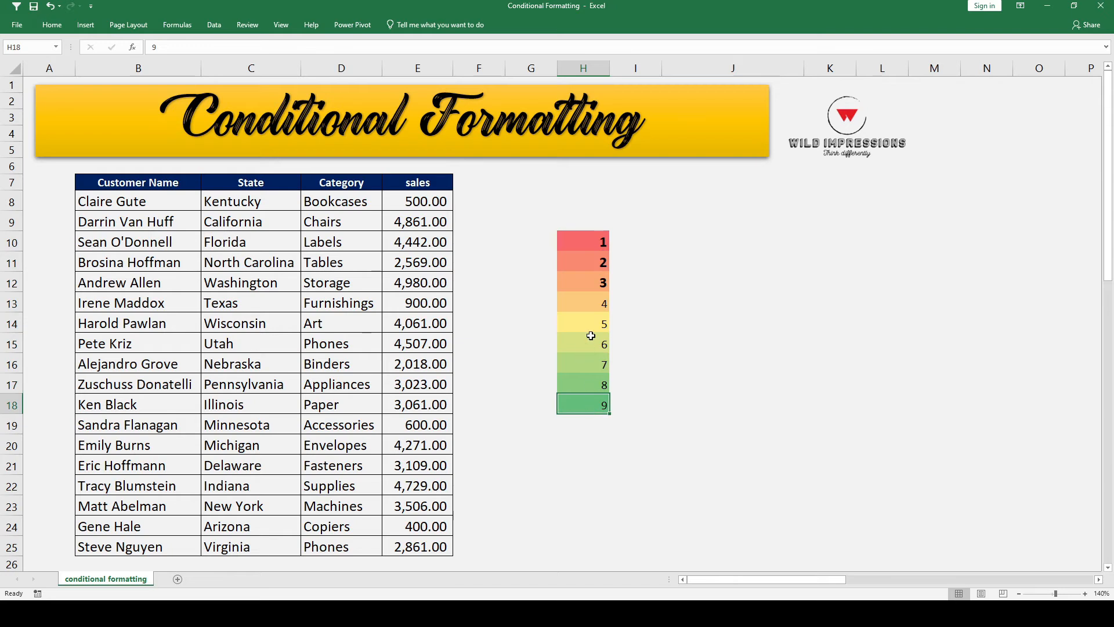
{"action": "left_click", "coordinate": [588, 243]}
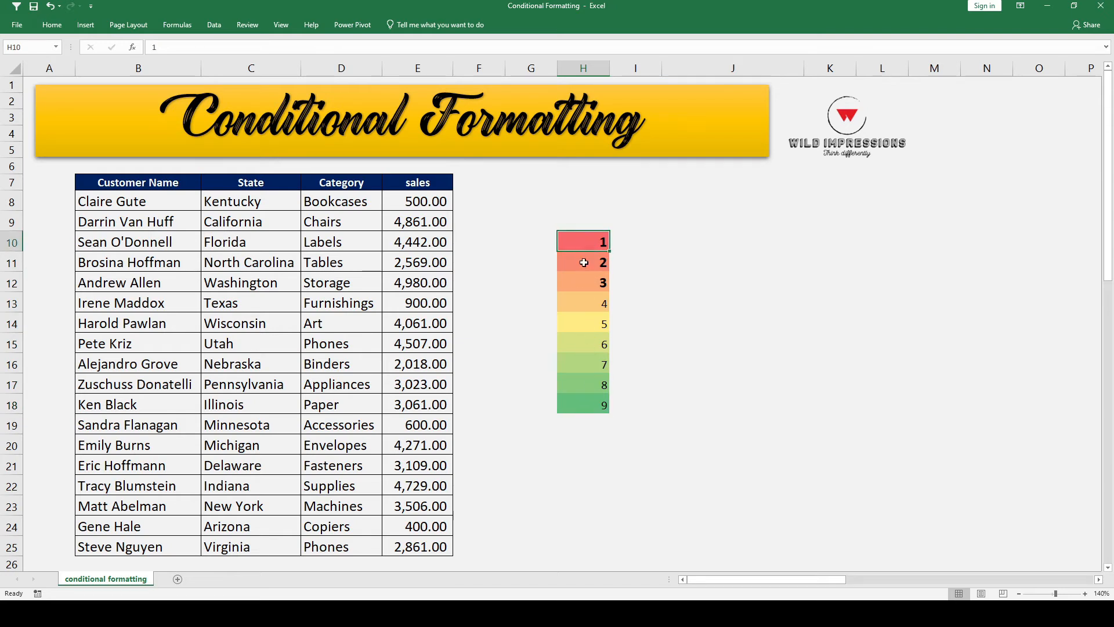
Apply a color scale to H10:H18 that runs from blue for low through white to red for high numbers
{"action": "left_click_drag", "start_coordinate": [589, 239], "coordinate": [599, 410]}
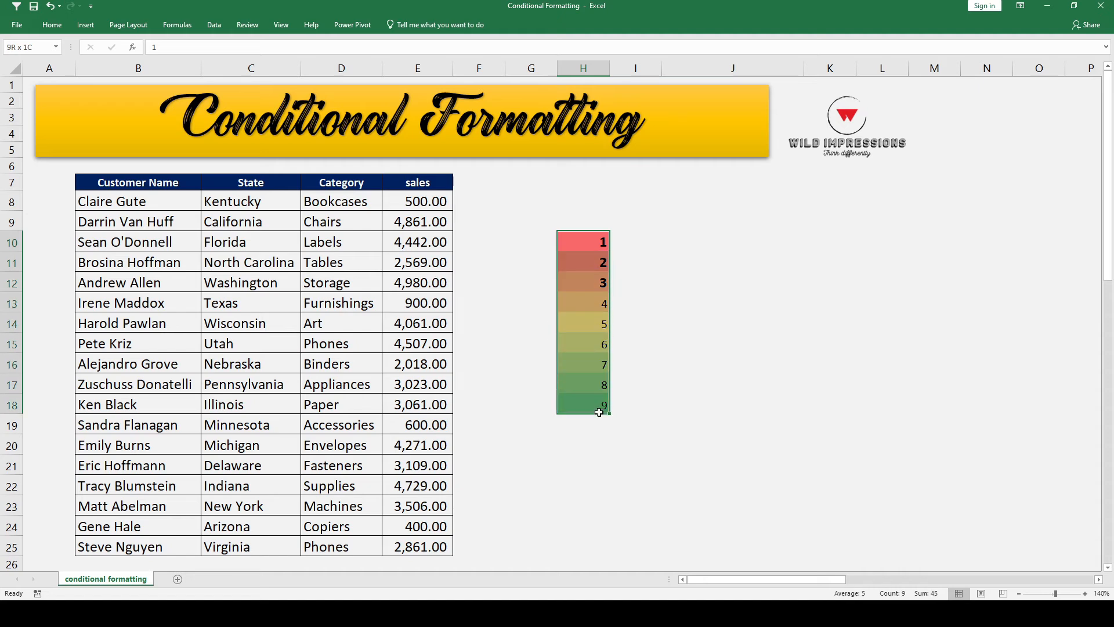
{"action": "left_click", "coordinate": [51, 29]}
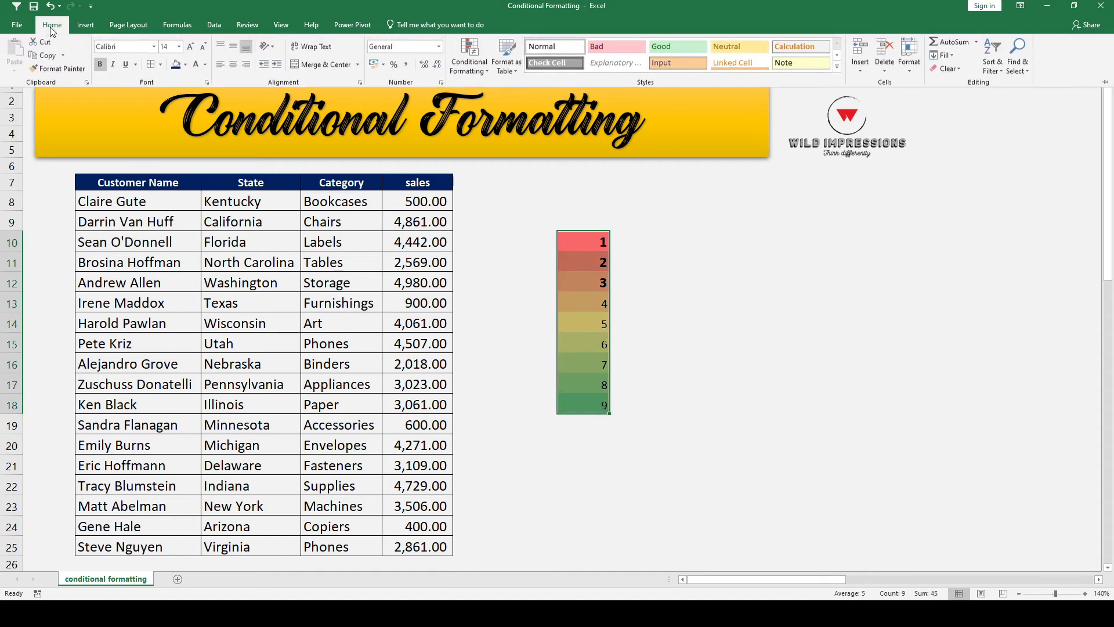
{"action": "left_click", "coordinate": [470, 55]}
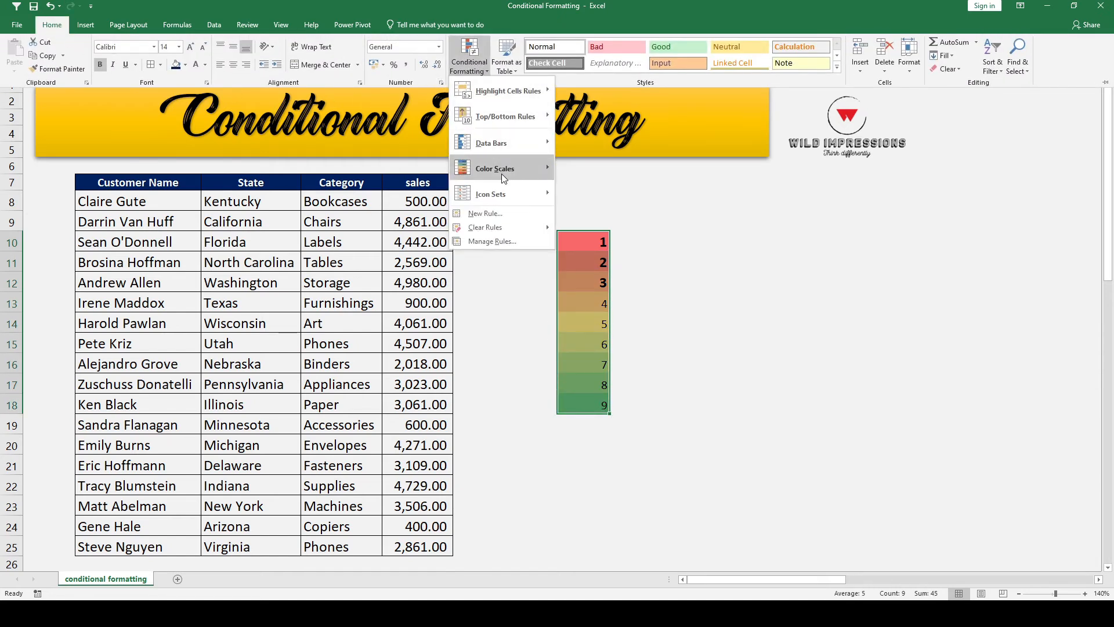
{"action": "mouse_move", "coordinate": [501, 173]}
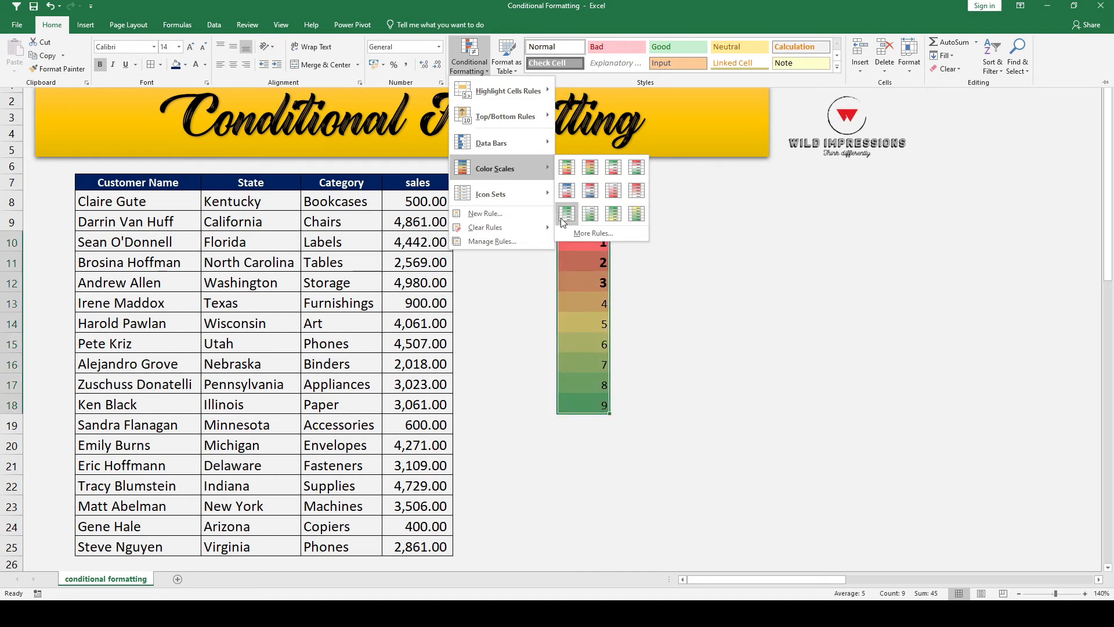
{"action": "left_click", "coordinate": [590, 193]}
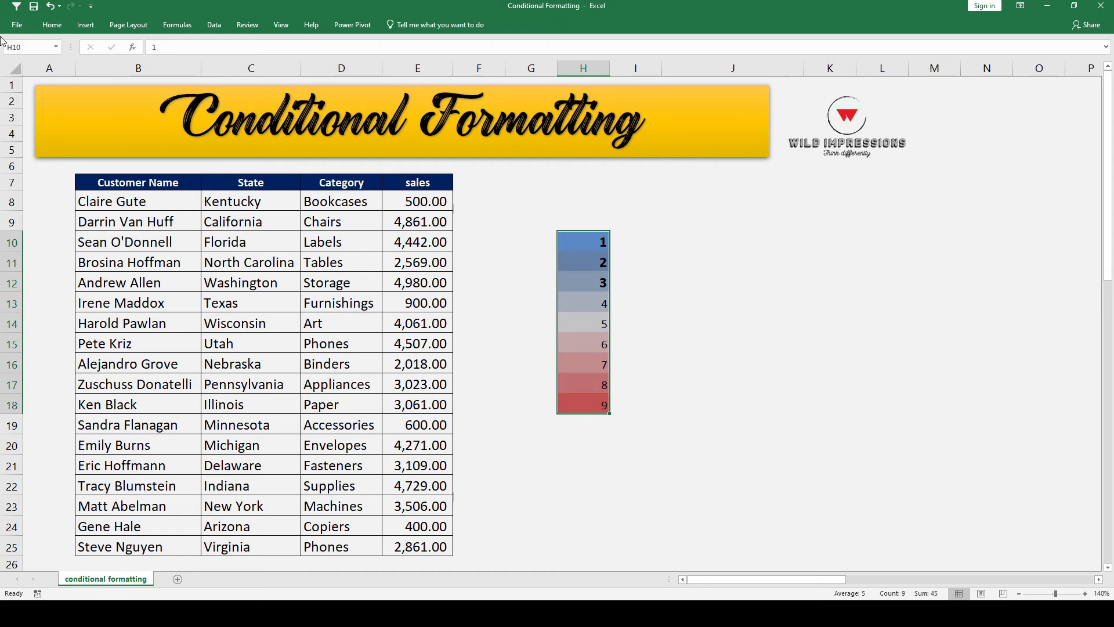
Add the directional icon set with three coloured arrows to the numbers in H10:H18
{"action": "left_click", "coordinate": [52, 26]}
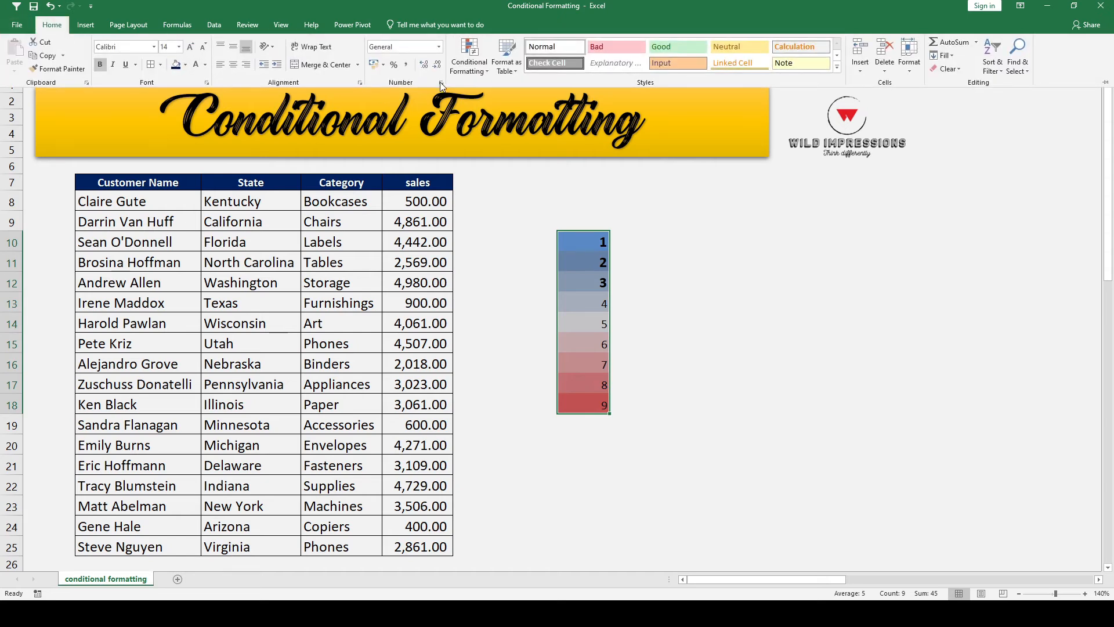
{"action": "left_click", "coordinate": [471, 65]}
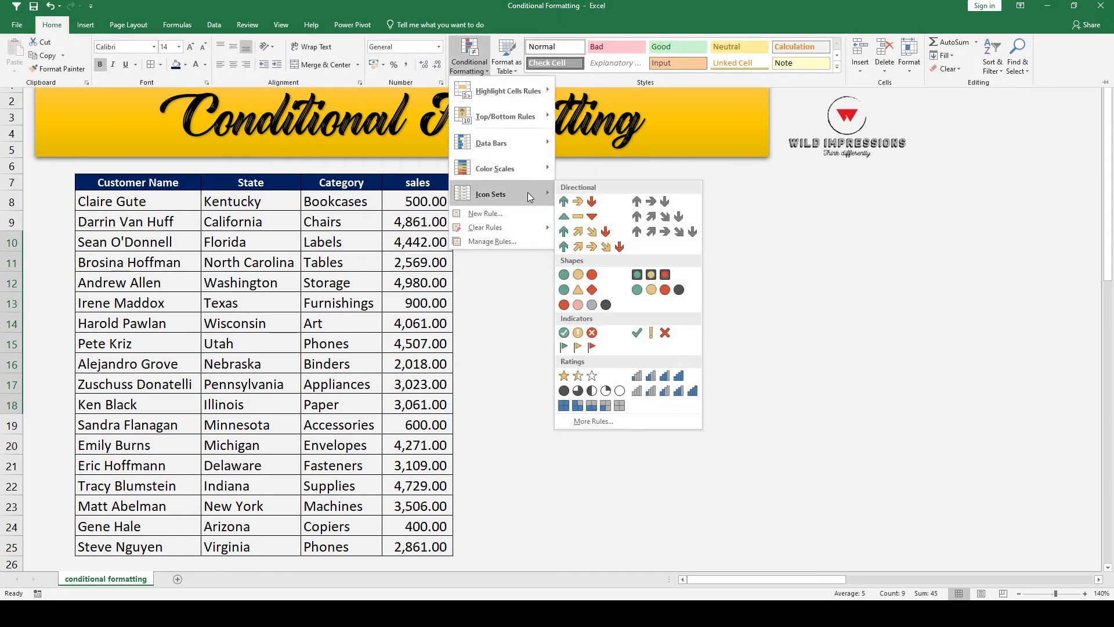
{"action": "left_click", "coordinate": [577, 201]}
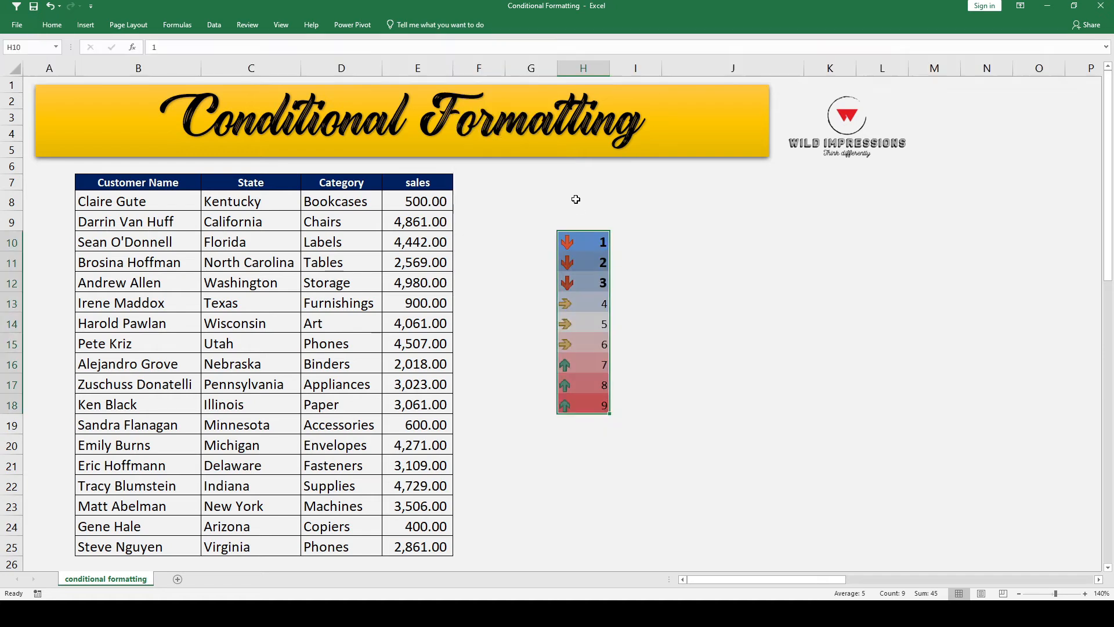
{"action": "left_click", "coordinate": [757, 331]}
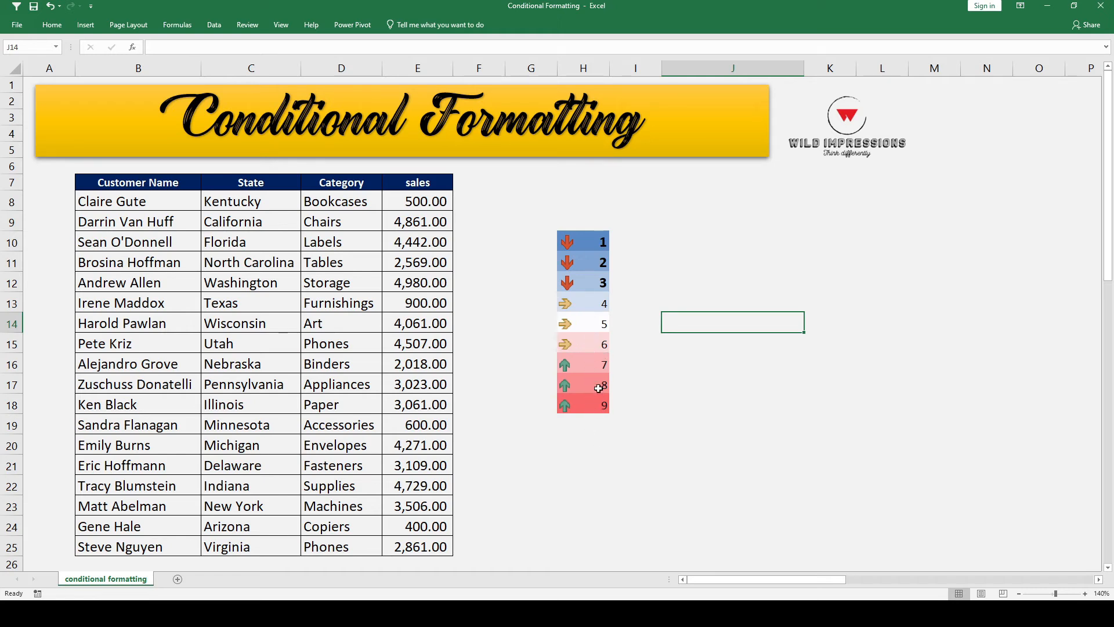
{"action": "left_click", "coordinate": [671, 256]}
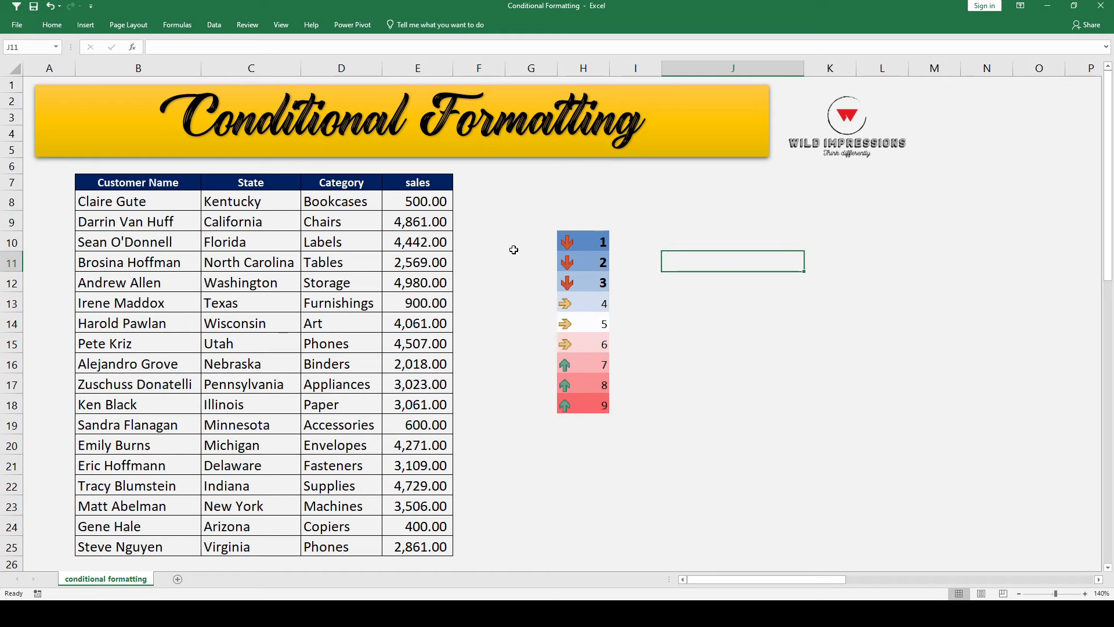
Apply the ratings icon set with four blue signal-bar levels to the numbers in H10:H18
{"action": "left_click_drag", "start_coordinate": [586, 237], "coordinate": [589, 401]}
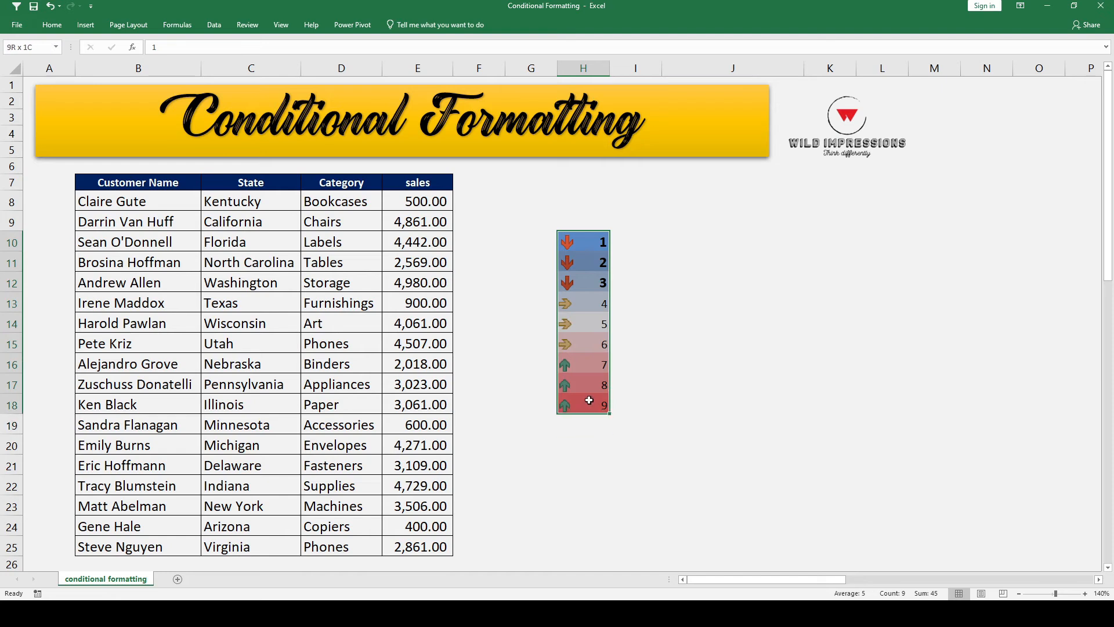
{"action": "left_click", "coordinate": [51, 25]}
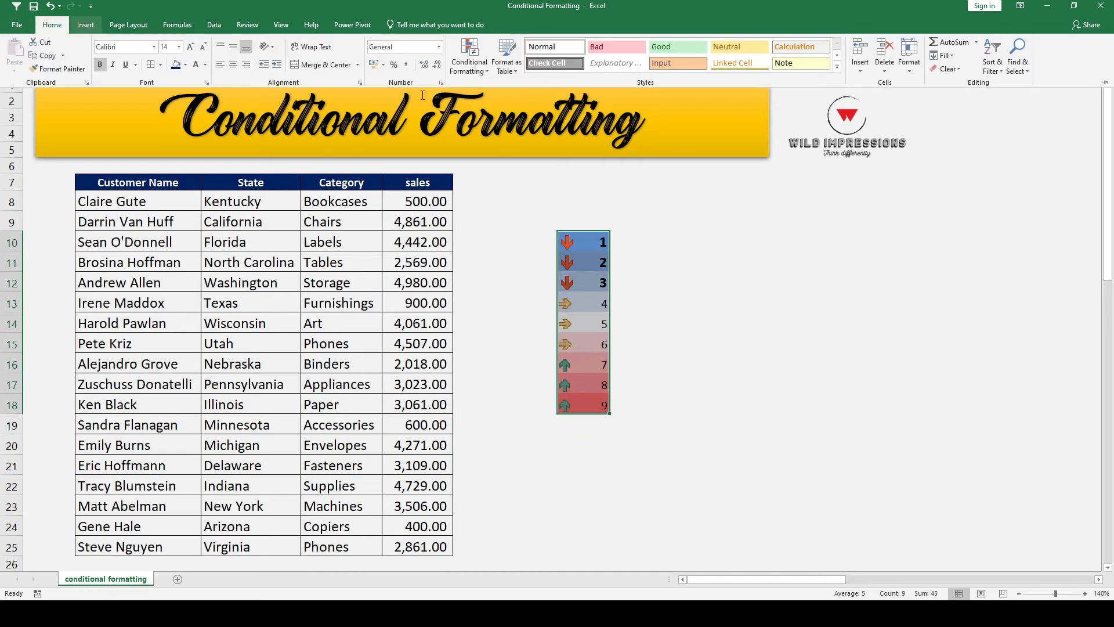
{"action": "left_click", "coordinate": [469, 62]}
{"action": "mouse_move", "coordinate": [535, 199]}
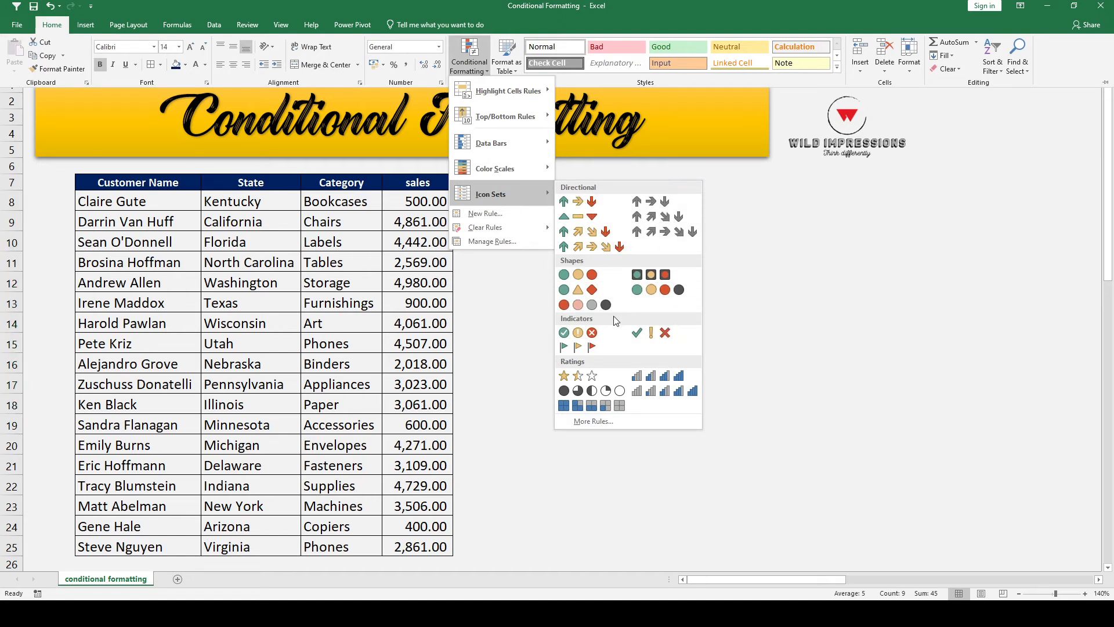
{"action": "left_click", "coordinate": [673, 376]}
{"action": "key", "text": "ctrl+F1"}
{"action": "left_click", "coordinate": [678, 276]}
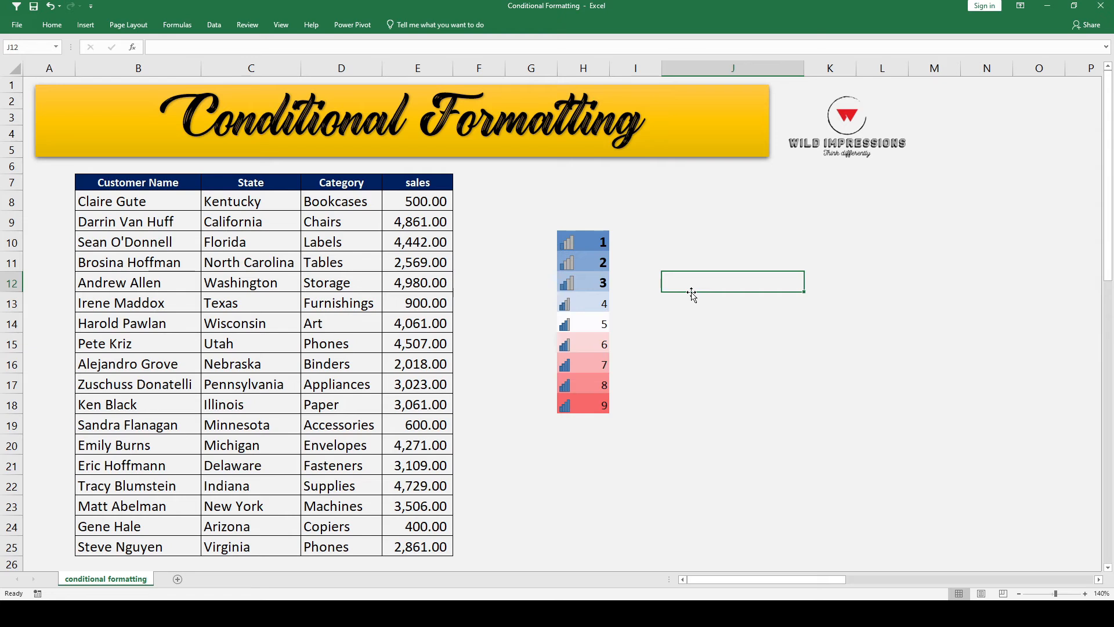
Apply the ratings icon set with five box levels to the numbers in H10:H18
{"action": "left_click_drag", "start_coordinate": [540, 193], "coordinate": [604, 391]}
{"action": "left_click", "coordinate": [635, 424]}
{"action": "left_click_drag", "start_coordinate": [597, 248], "coordinate": [578, 406]}
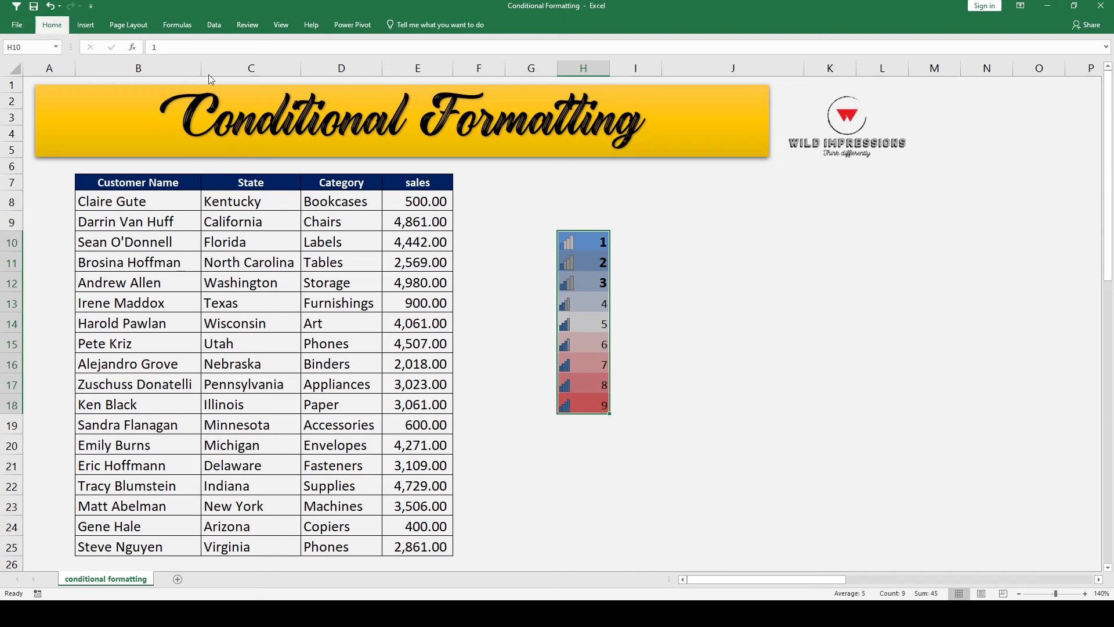
{"action": "left_click", "coordinate": [52, 25]}
{"action": "left_click", "coordinate": [469, 58]}
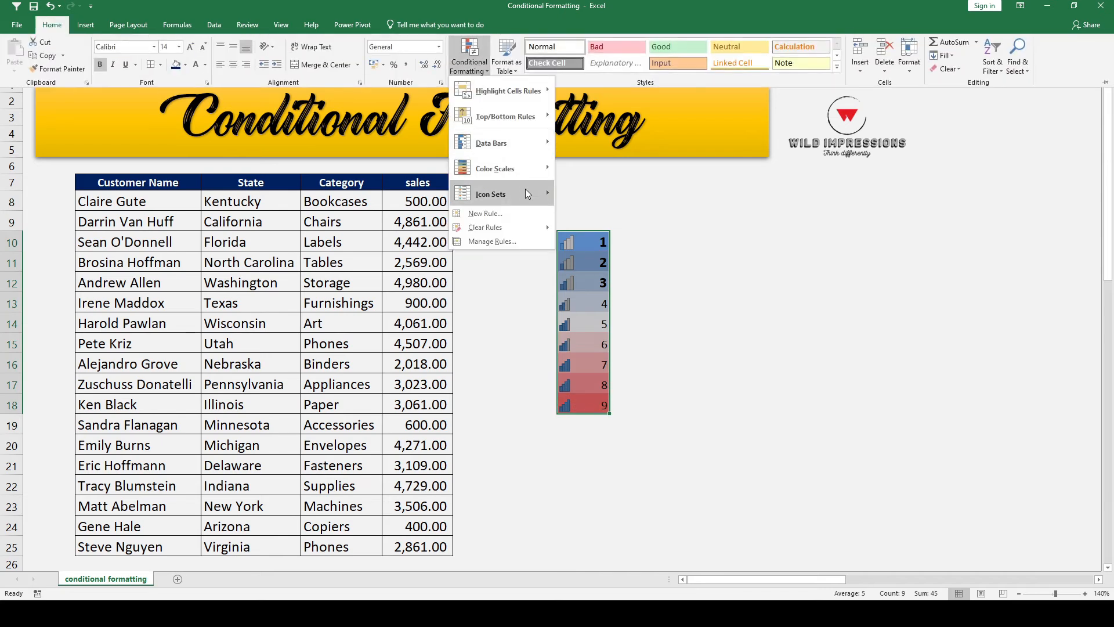
{"action": "mouse_move", "coordinate": [524, 190]}
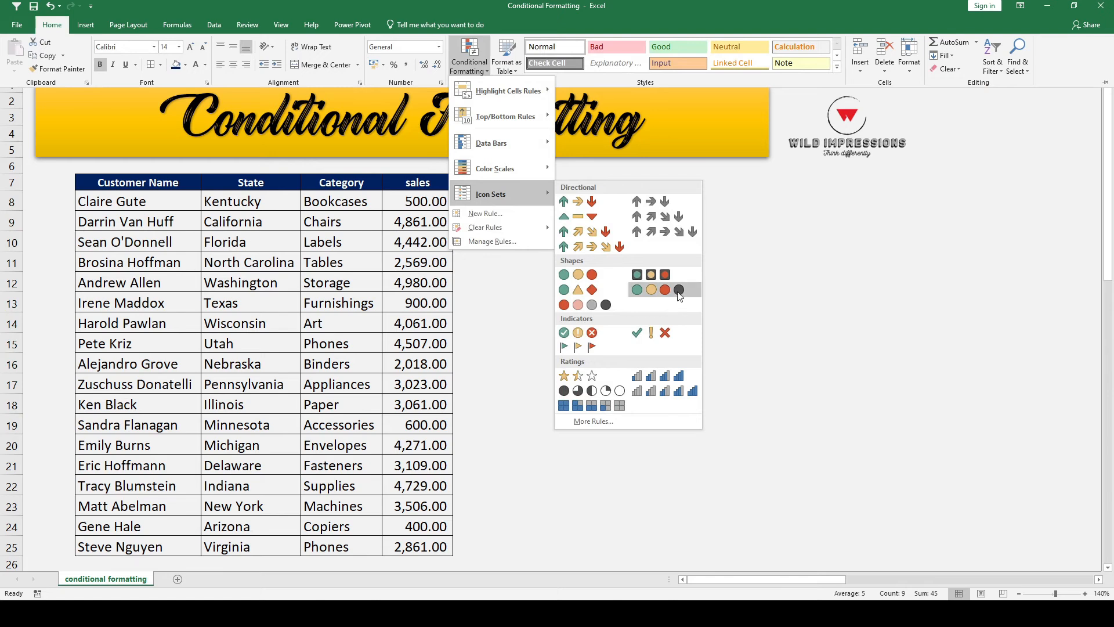
{"action": "left_click", "coordinate": [584, 402]}
{"action": "left_click", "coordinate": [656, 348]}
Clear all conditional formatting rules from the numbers in H10:H18 only
{"action": "left_click_drag", "start_coordinate": [586, 242], "coordinate": [586, 403]}
{"action": "left_click", "coordinate": [52, 24]}
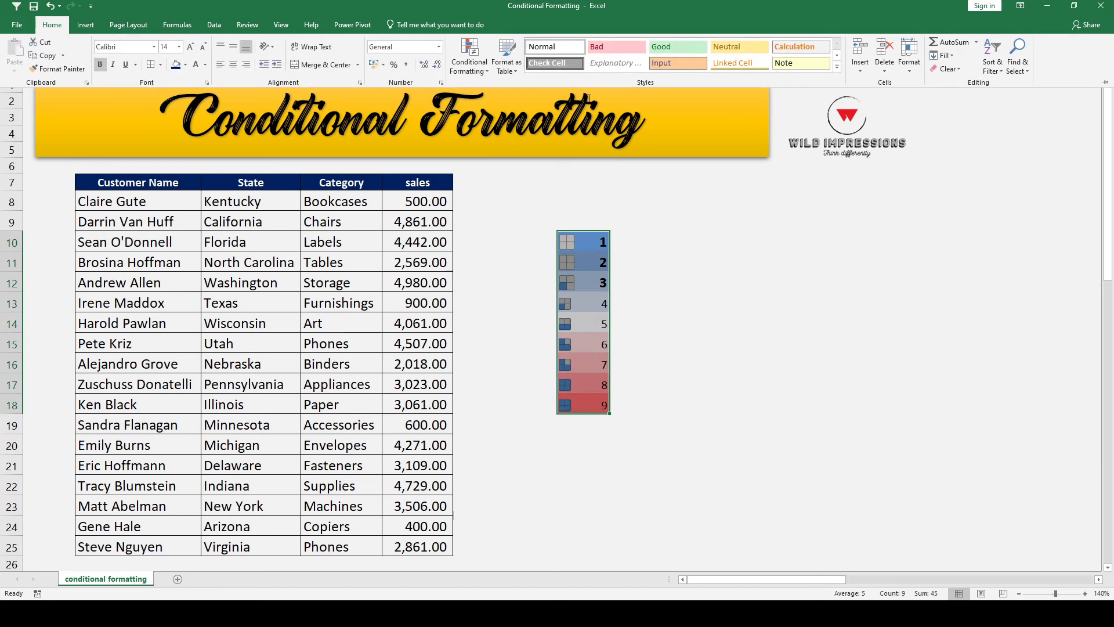
{"action": "left_click", "coordinate": [475, 68]}
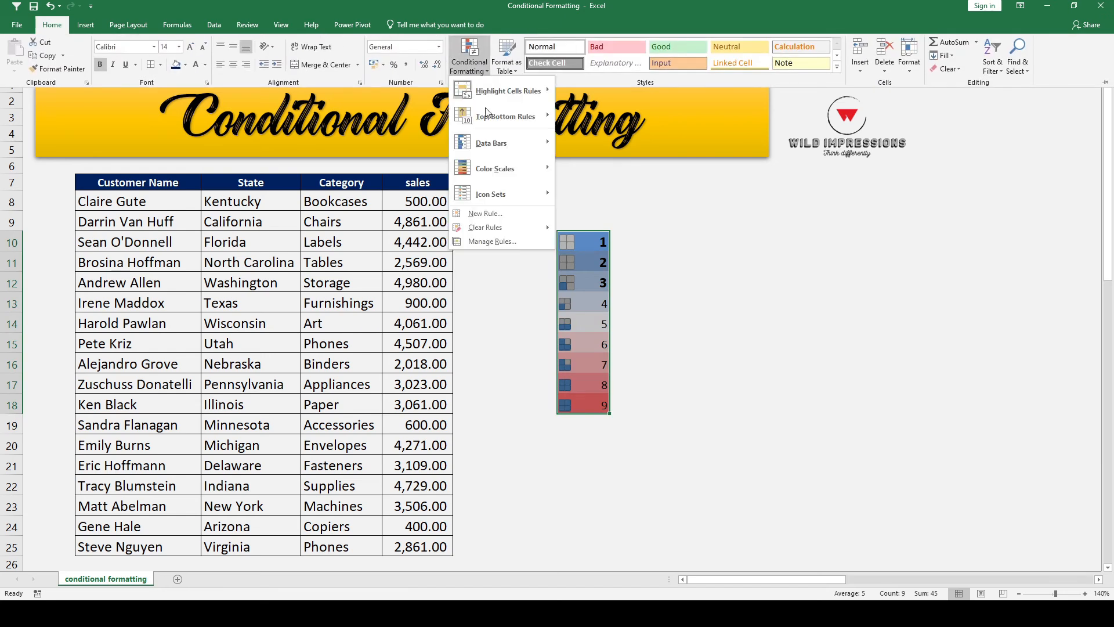
{"action": "mouse_move", "coordinate": [522, 226]}
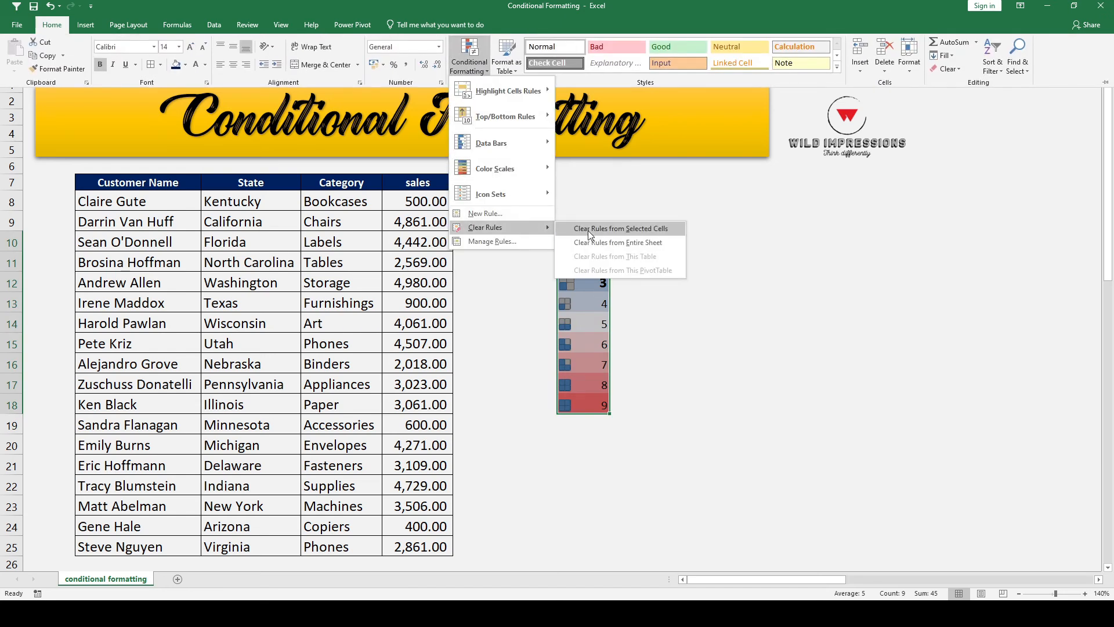
{"action": "left_click", "coordinate": [587, 229]}
{"action": "left_click", "coordinate": [728, 261]}
Review the Highlight Cells, Top/Bottom, data bar and color scale options for H10:H17 without applying any
{"action": "left_click_drag", "start_coordinate": [589, 235], "coordinate": [597, 388]}
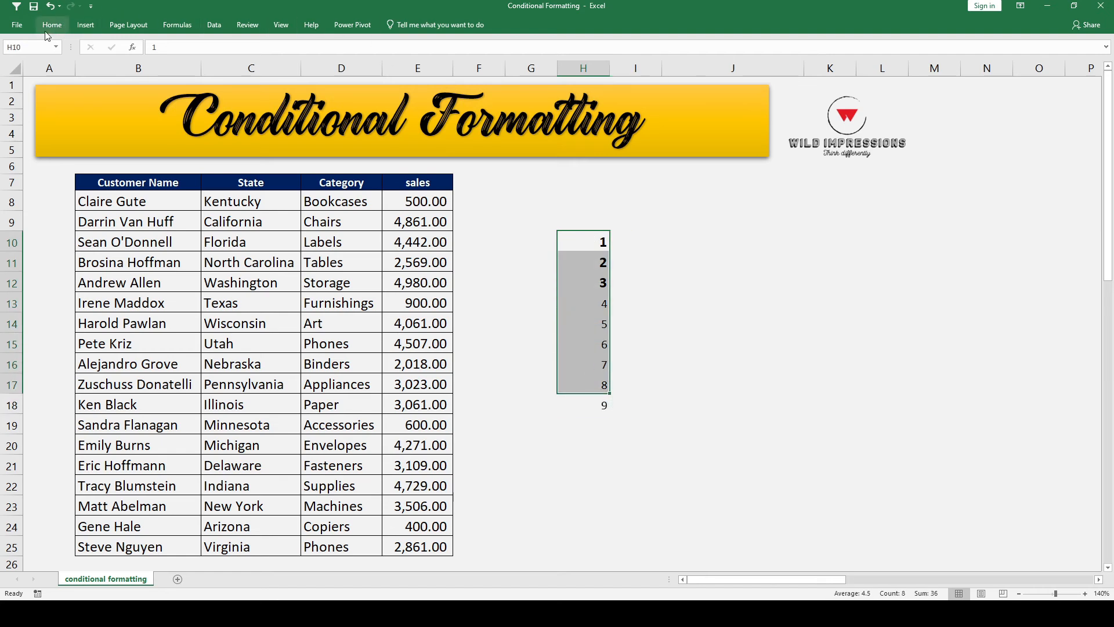
{"action": "left_click", "coordinate": [51, 25]}
{"action": "left_click", "coordinate": [472, 69]}
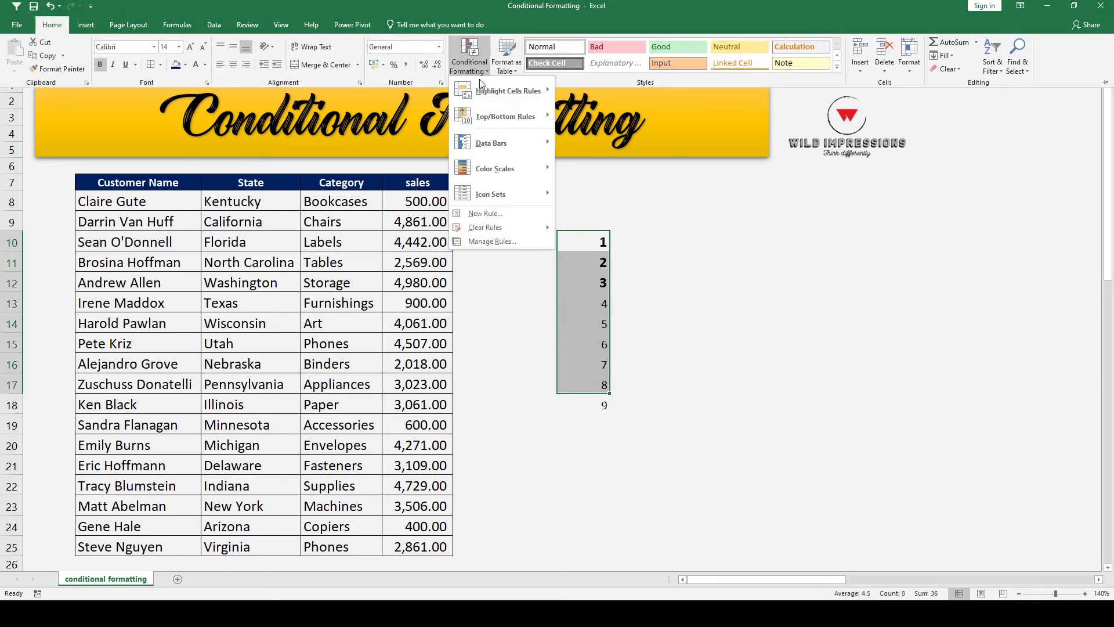
{"action": "mouse_move", "coordinate": [548, 96]}
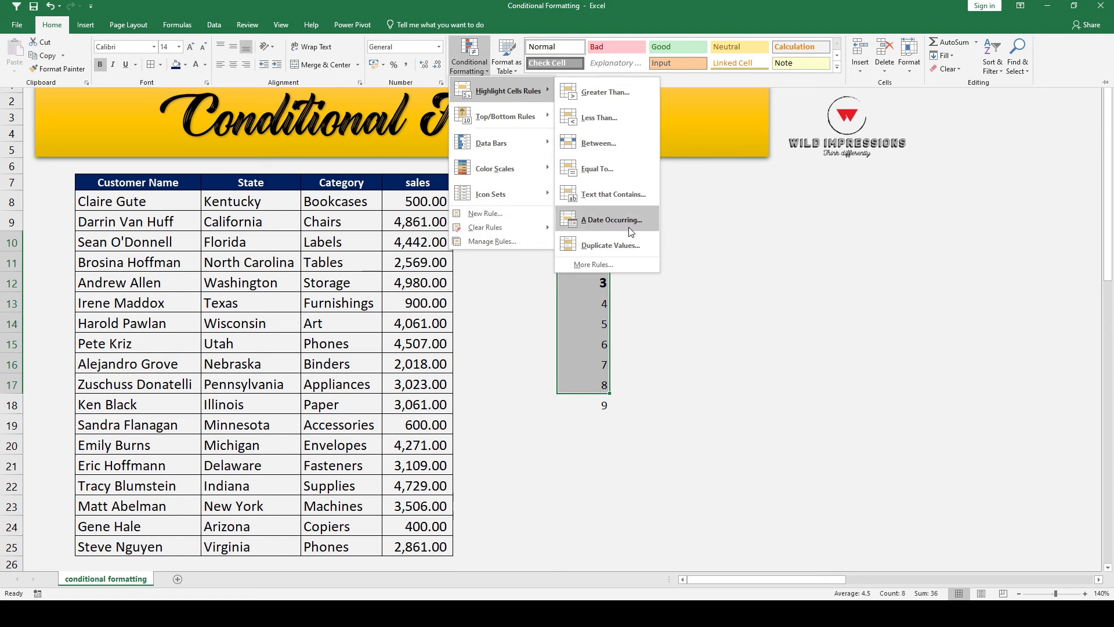
{"action": "mouse_move", "coordinate": [525, 116]}
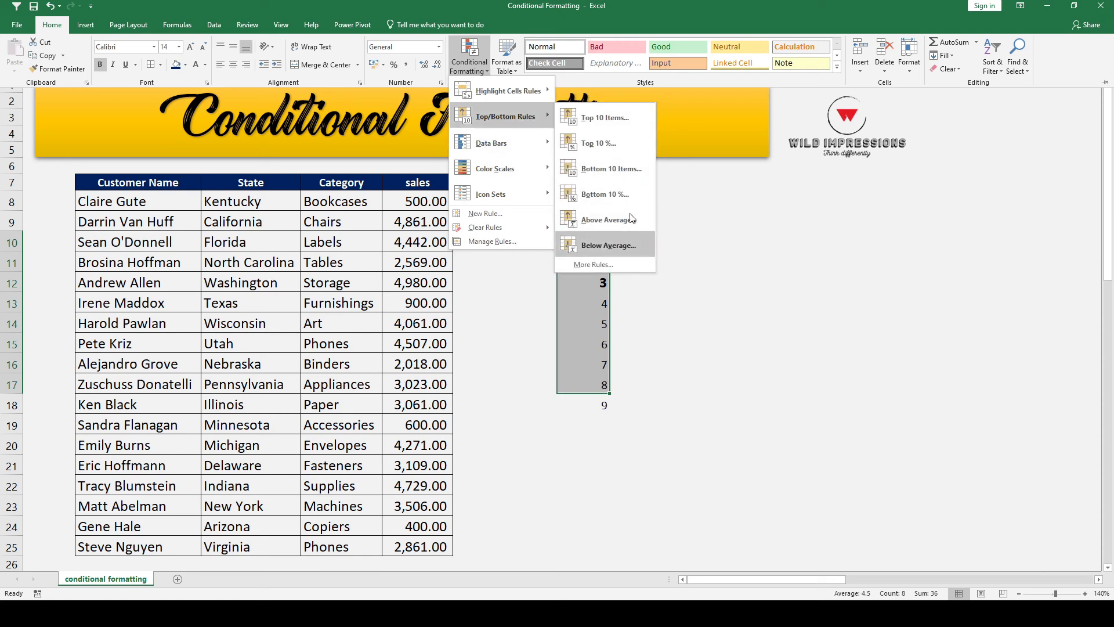
{"action": "mouse_move", "coordinate": [508, 150]}
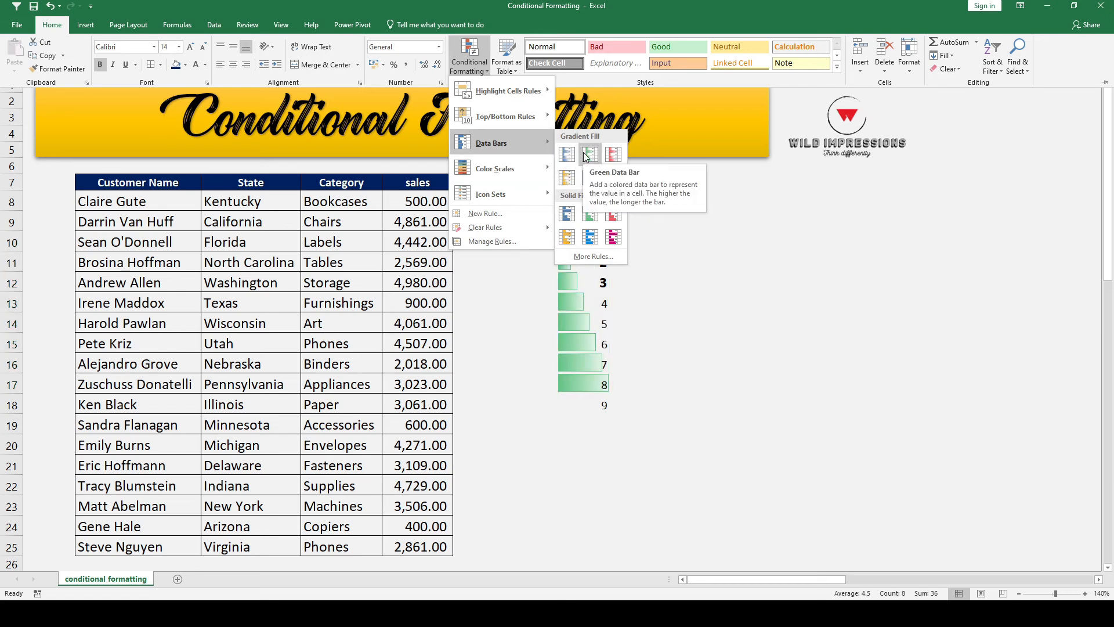
{"action": "mouse_move", "coordinate": [502, 174]}
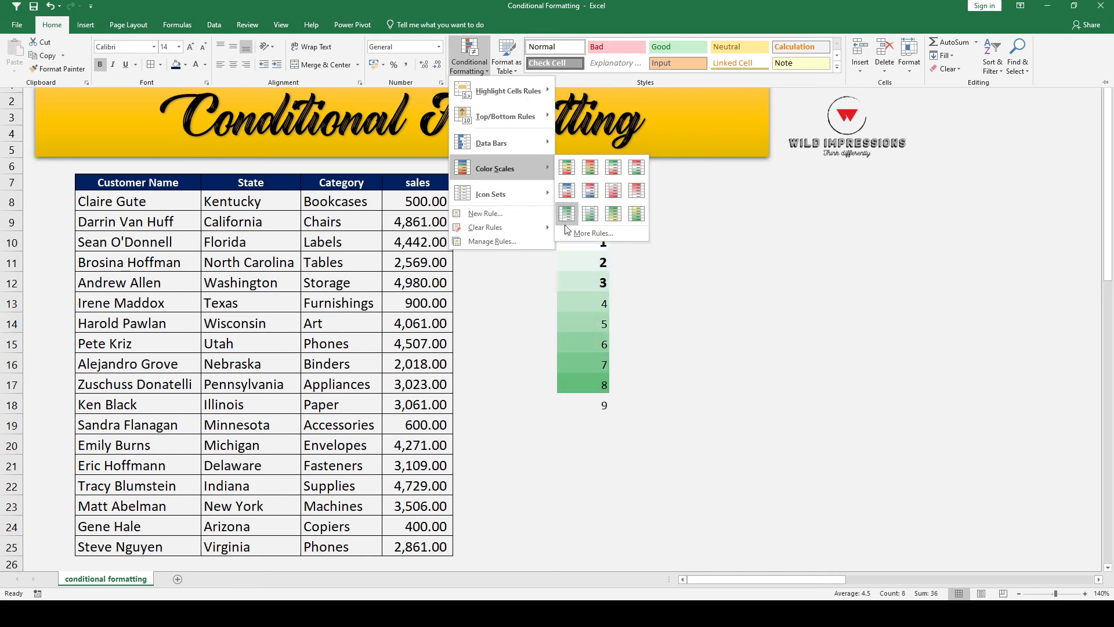
{"action": "left_click", "coordinate": [649, 278]}
Preview icon sets, including the three triangles, on the sales values in E8:E25 without applying one
{"action": "left_click_drag", "start_coordinate": [422, 201], "coordinate": [422, 547]}
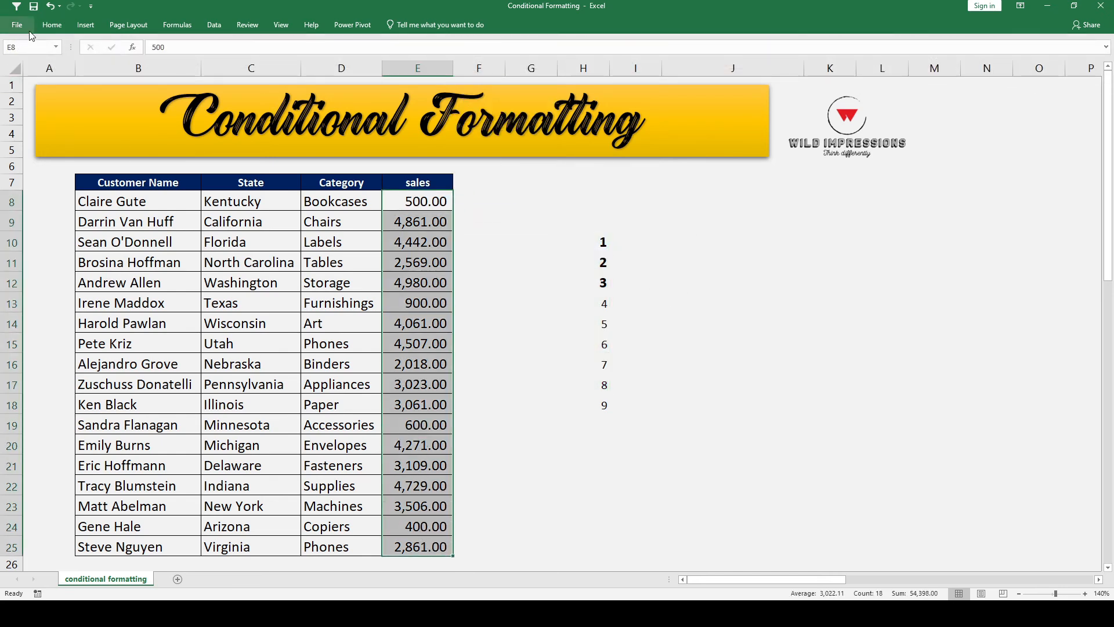
{"action": "left_click", "coordinate": [24, 26]}
{"action": "left_click", "coordinate": [21, 26]}
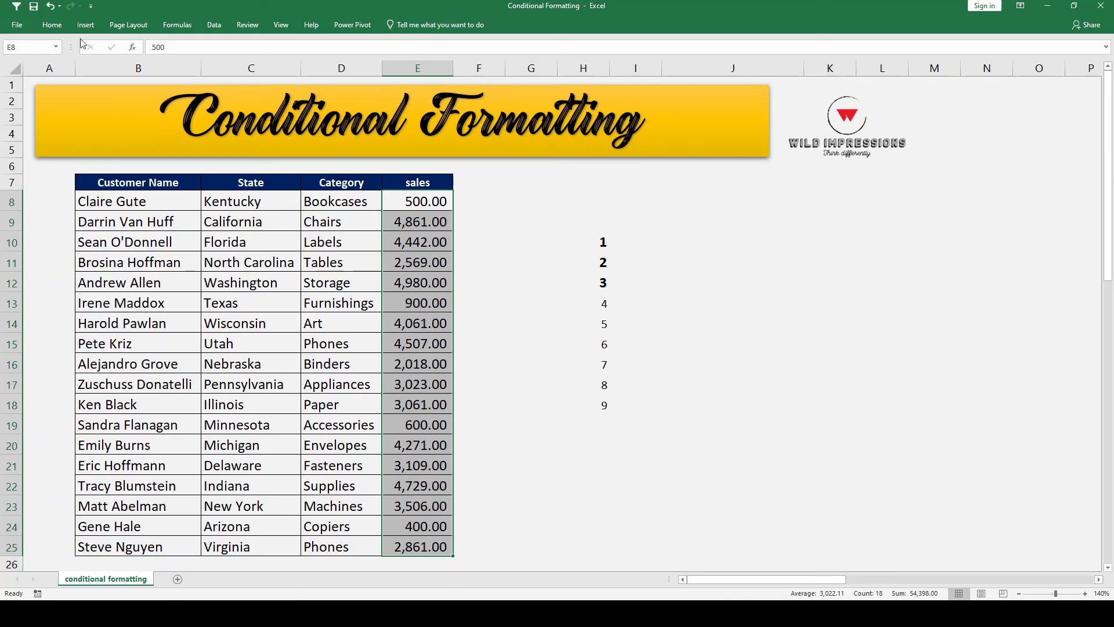
{"action": "left_click", "coordinate": [52, 24]}
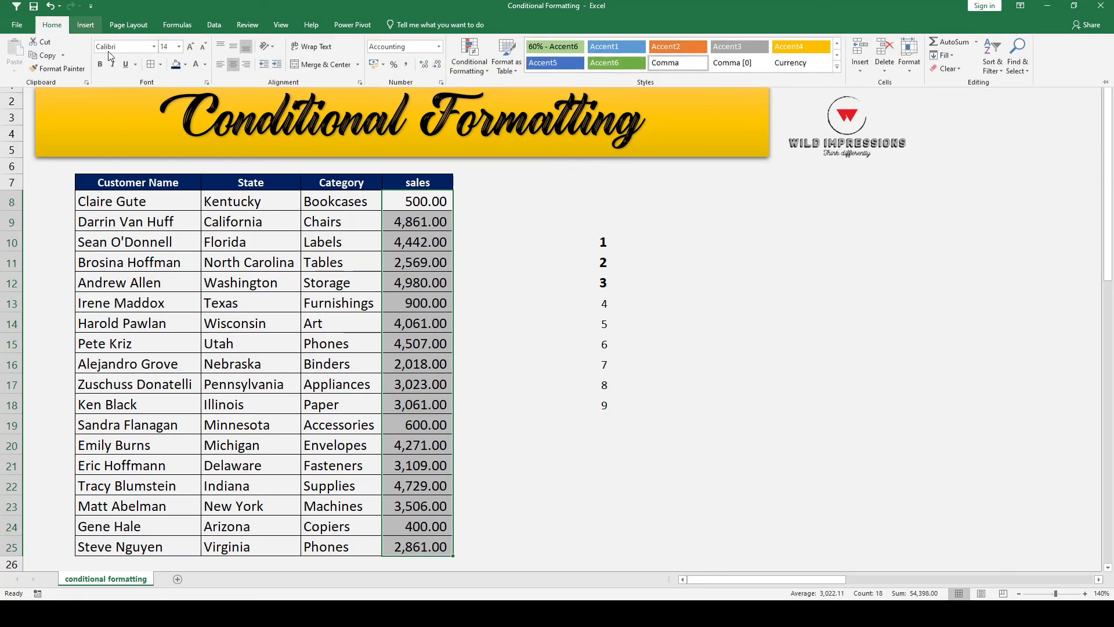
{"action": "left_click", "coordinate": [471, 68]}
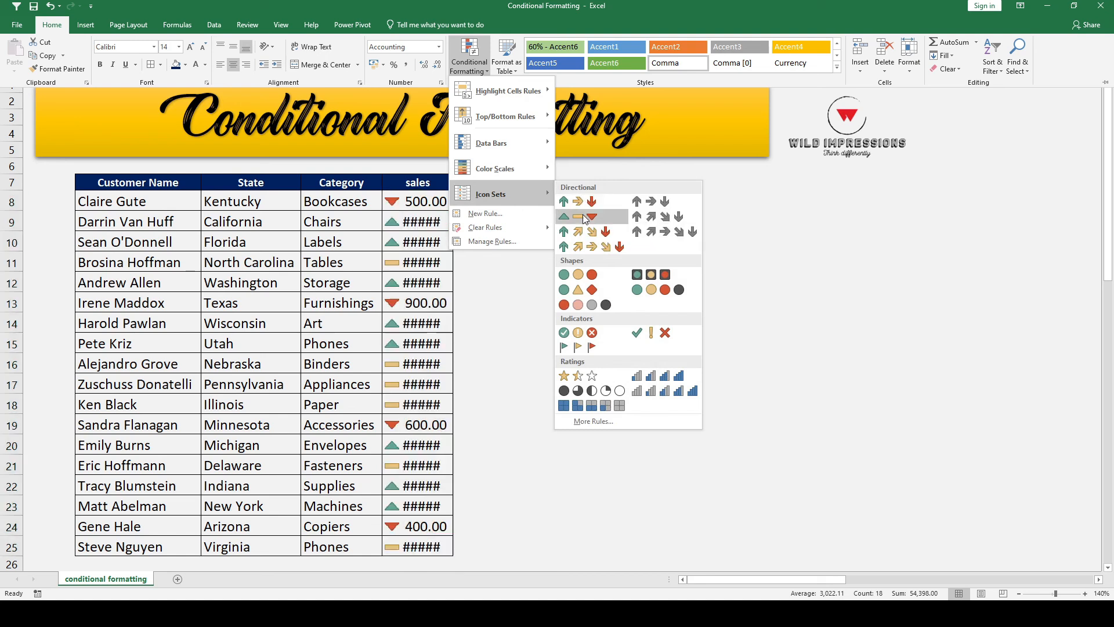
{"action": "left_click", "coordinate": [508, 330]}
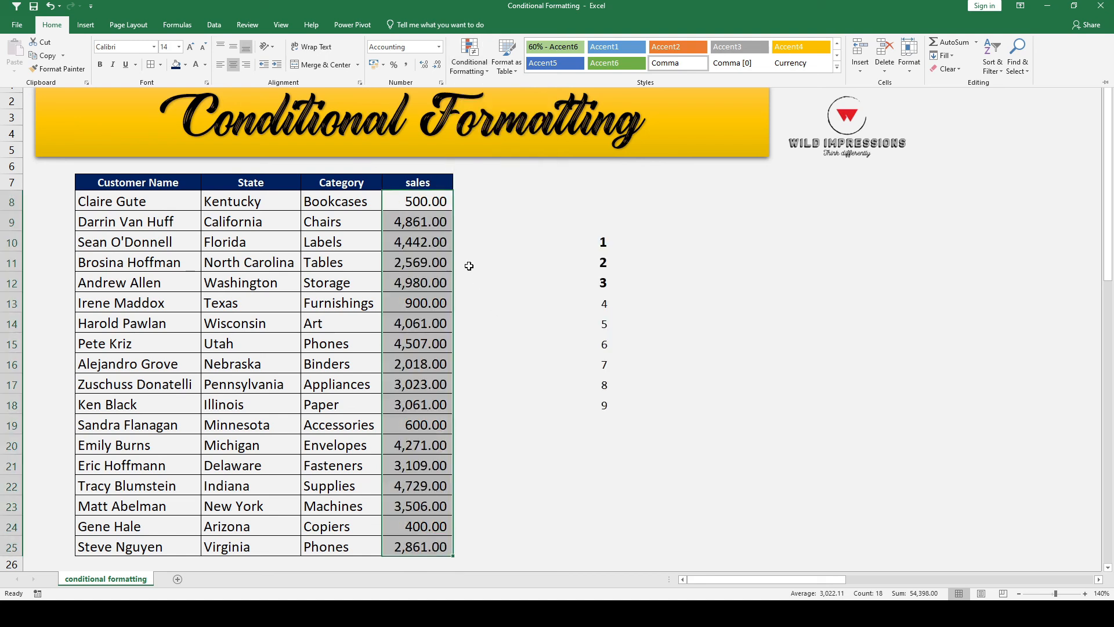
Widen the sales column E slightly to make room for icons beside the values
{"action": "scroll", "coordinate": [464, 204], "scroll_direction": "down", "scroll_amount": 1}
{"action": "scroll", "coordinate": [465, 204], "scroll_direction": "up", "scroll_amount": 1}
{"action": "left_click", "coordinate": [480, 151]}
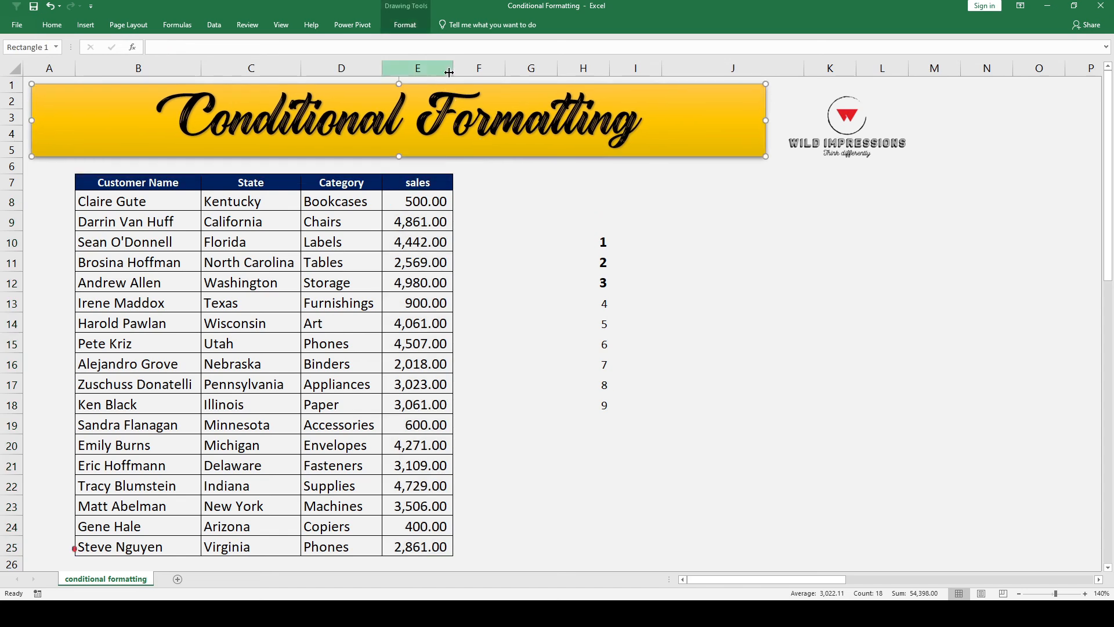
{"action": "left_click_drag", "start_coordinate": [454, 69], "coordinate": [469, 71]}
Apply the shapes icon set with green circle, yellow triangle and red diamond to the sales values in E8:E25
{"action": "left_click_drag", "start_coordinate": [441, 214], "coordinate": [469, 555]}
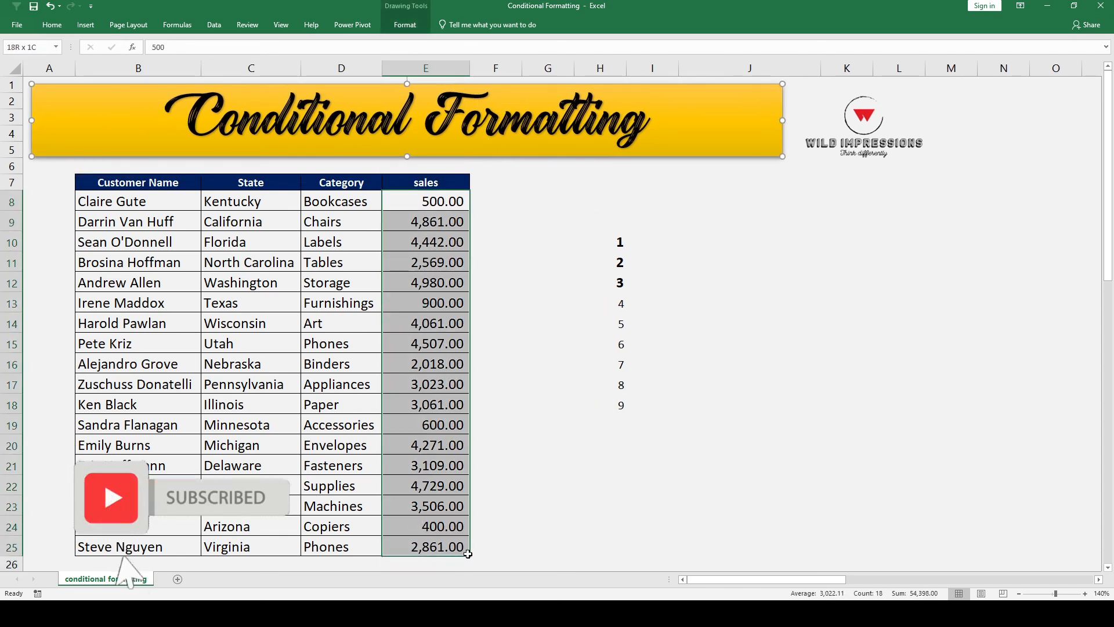
{"action": "left_click", "coordinate": [51, 24]}
{"action": "left_click", "coordinate": [469, 58]}
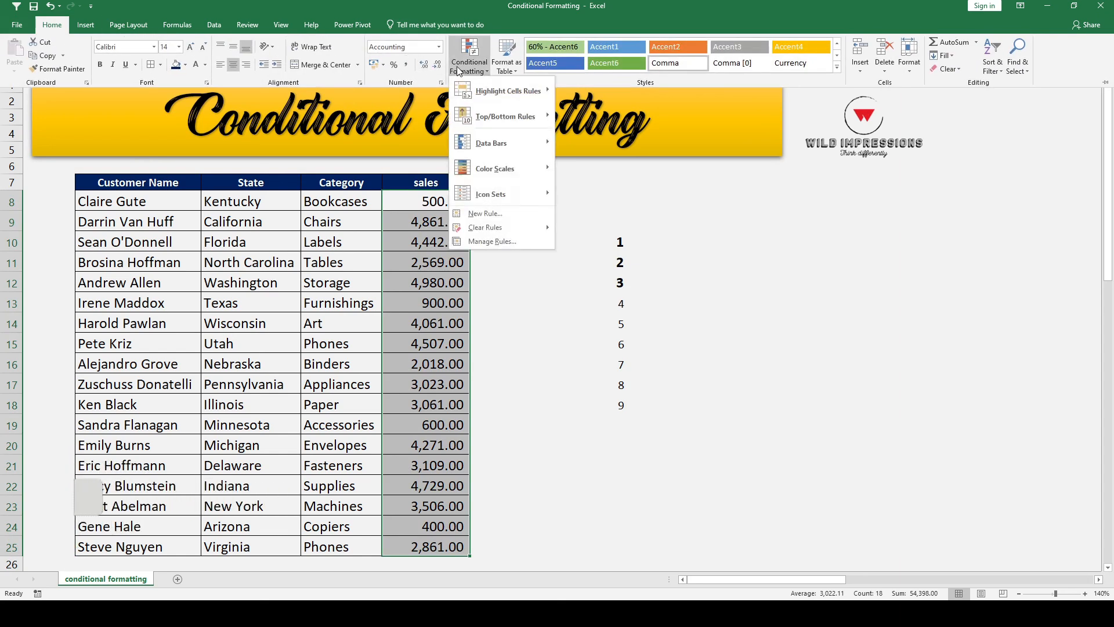
{"action": "mouse_move", "coordinate": [538, 197]}
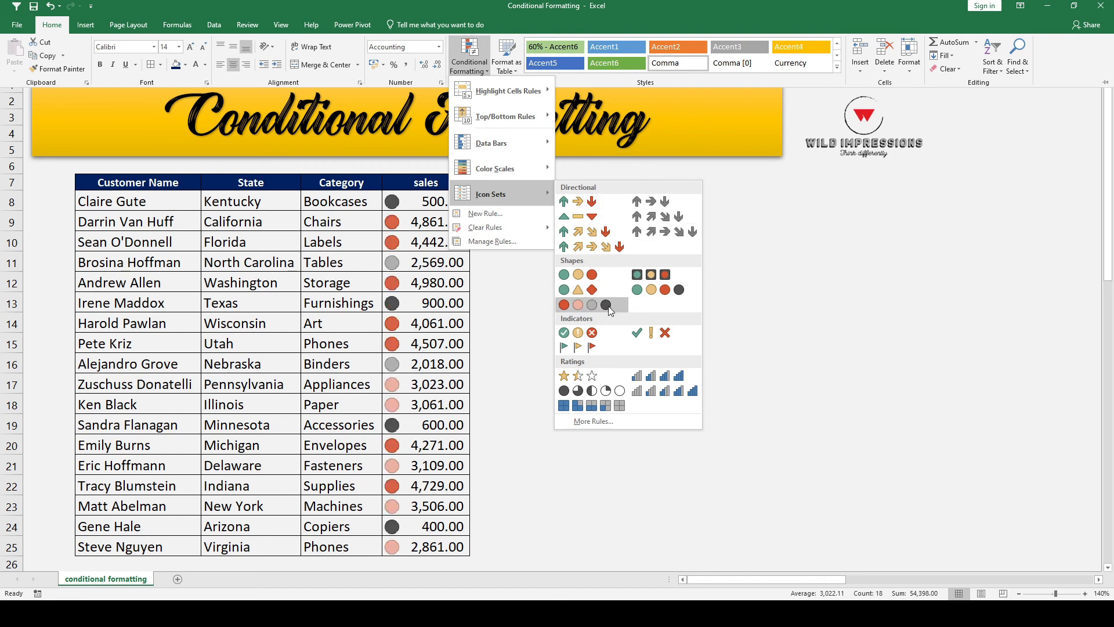
{"action": "left_click", "coordinate": [596, 289]}
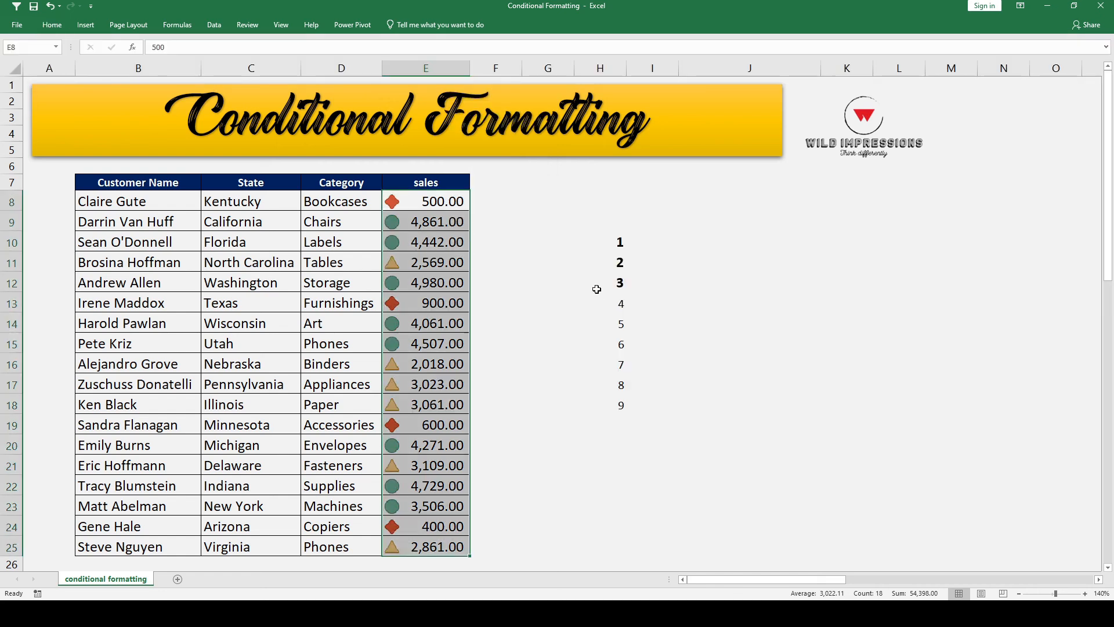
{"action": "left_click", "coordinate": [596, 289]}
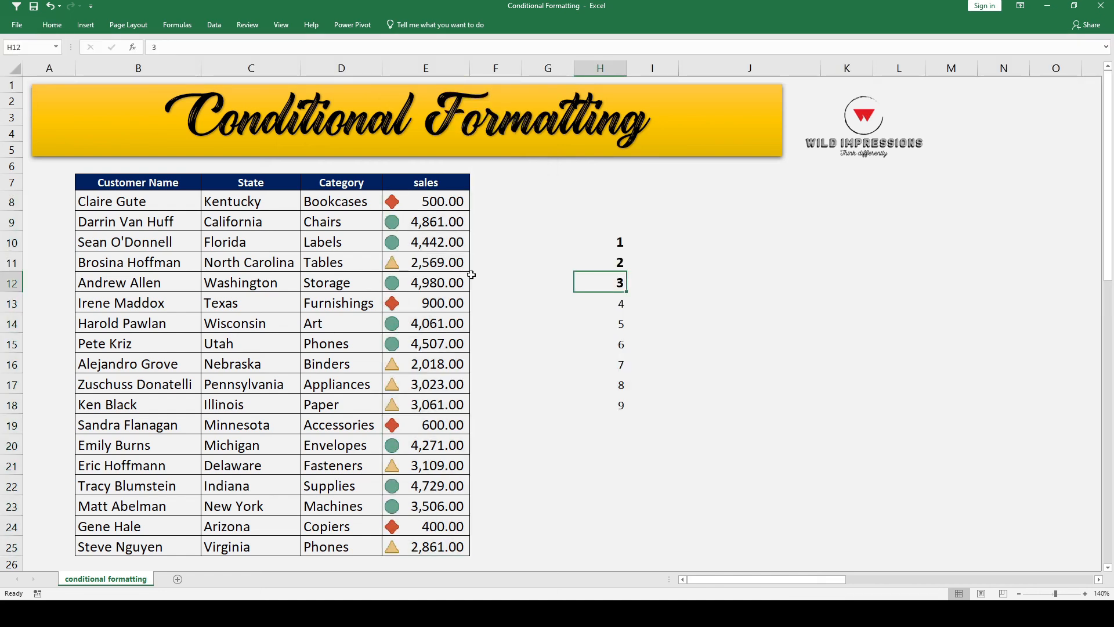
Examine the rule types and format style settings for a new conditional formatting rule, and leave without creating one
{"action": "left_click", "coordinate": [52, 24]}
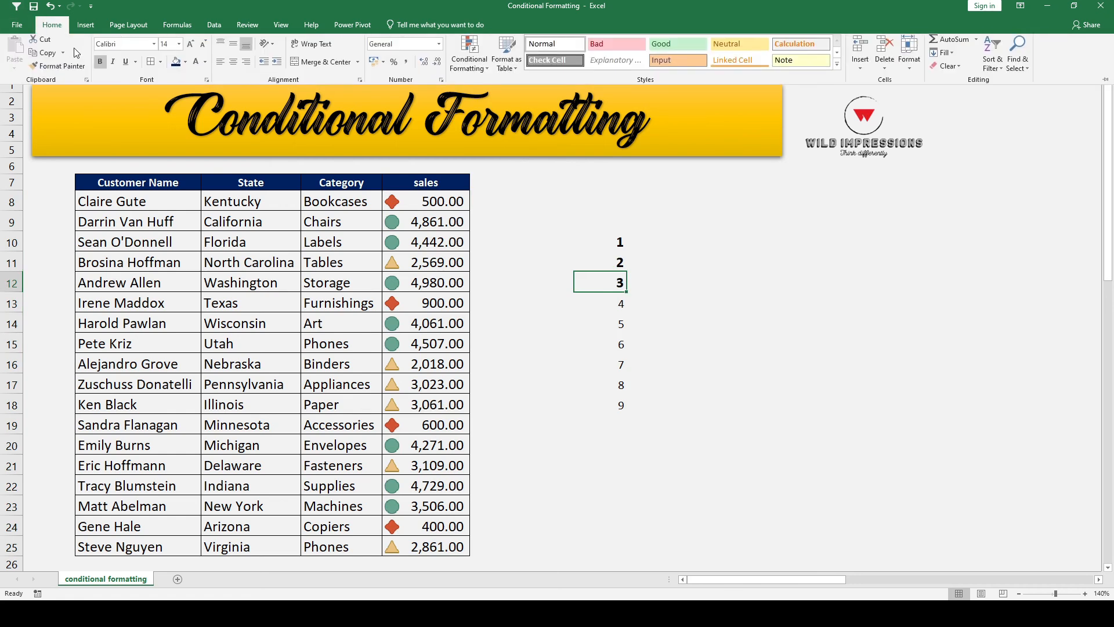
{"action": "left_click", "coordinate": [470, 53]}
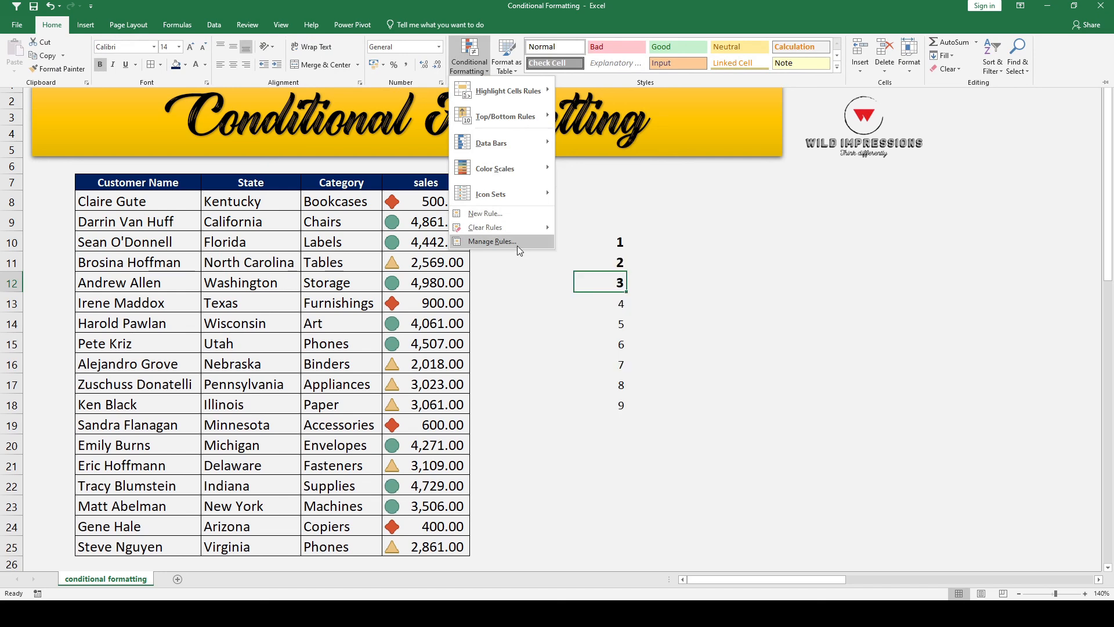
{"action": "left_click", "coordinate": [506, 215]}
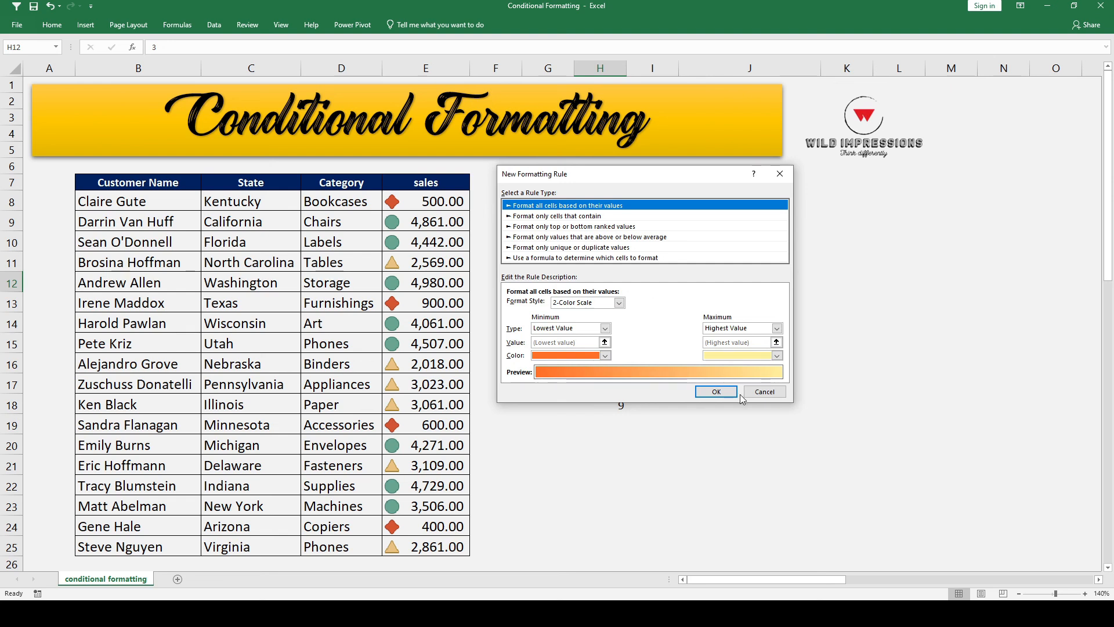
{"action": "left_click", "coordinate": [777, 392]}
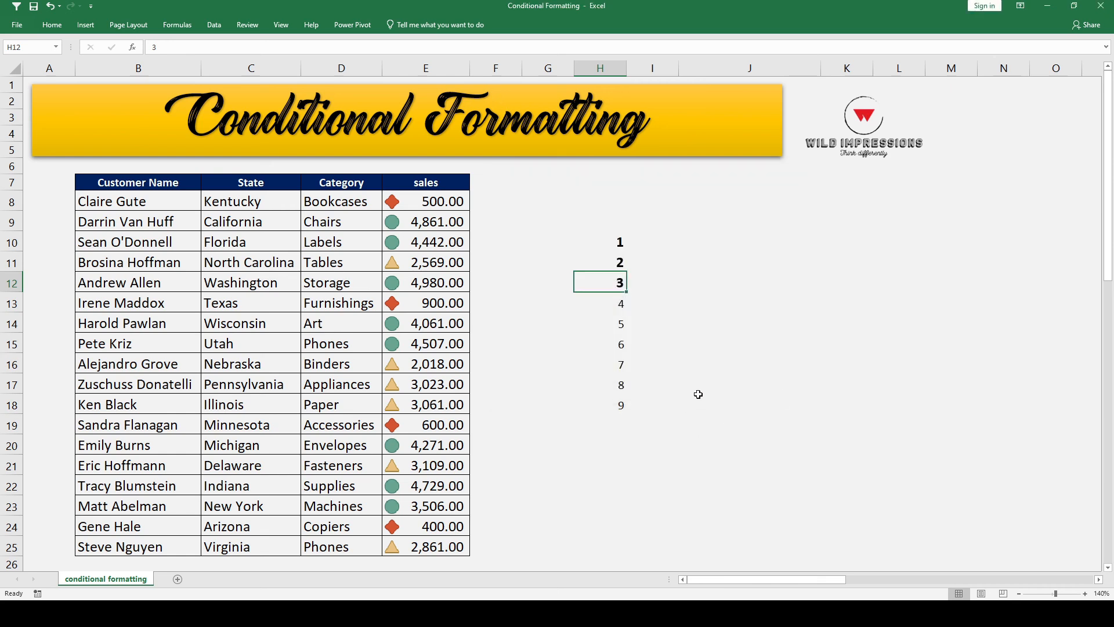